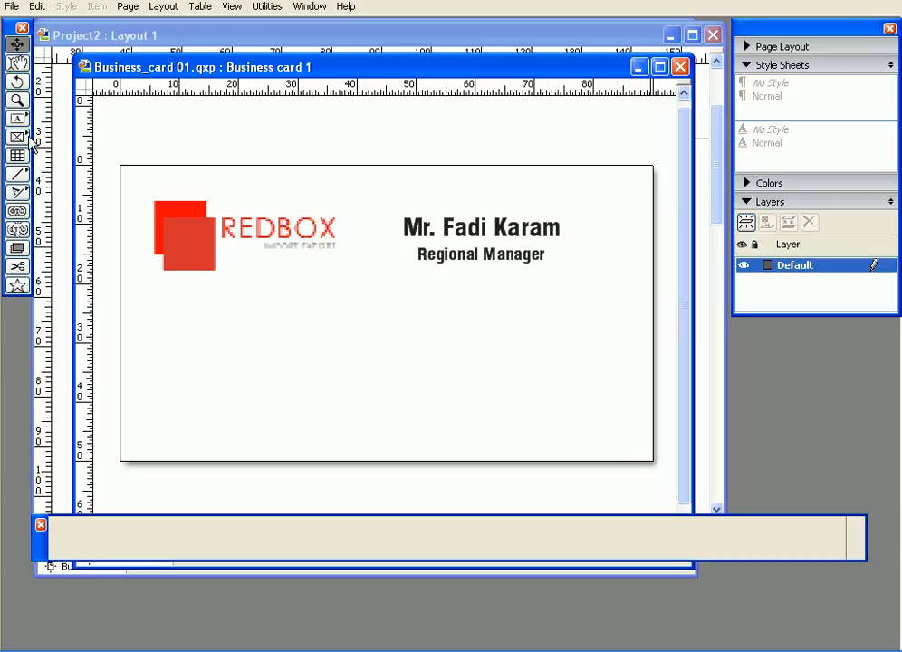
# Step: Draw a tall rectangular picture box below the card's title
pyautogui.click(18, 137)
pyautogui.moveTo(371, 281); pyautogui.dragTo(460, 432)
pyautogui.moveTo(427, 340); pyautogui.dragTo(459, 340)
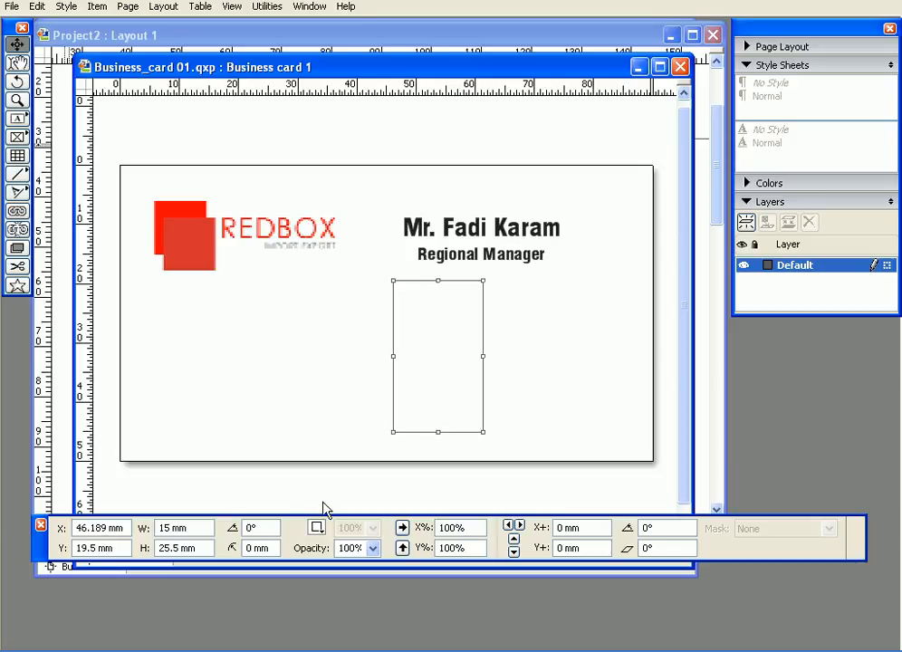
# Step: Fill the rectangle with Cyan after briefly trying Magenta
pyautogui.click(317, 529)
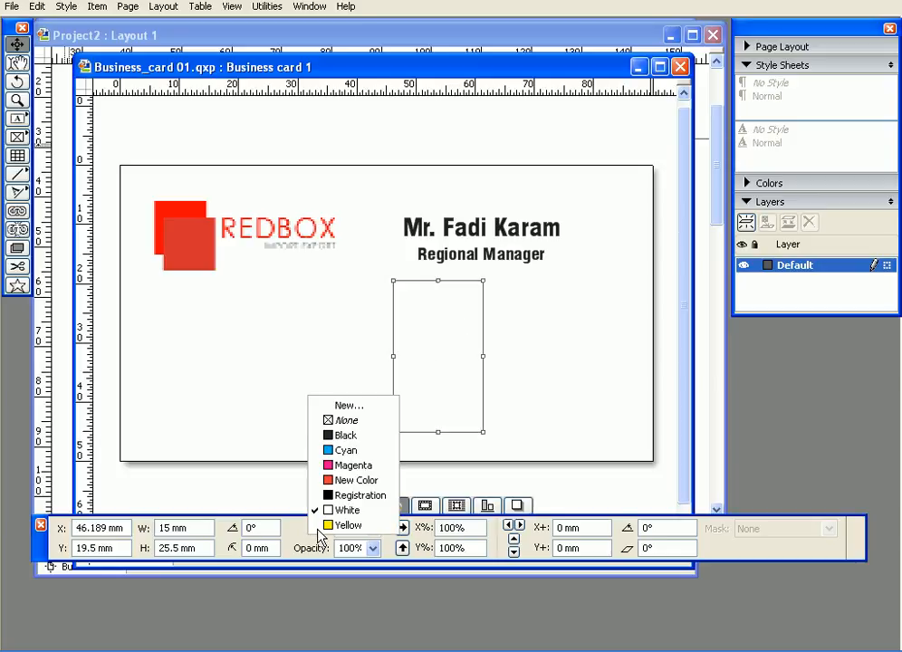
pyautogui.click(339, 468)
pyautogui.click(317, 528)
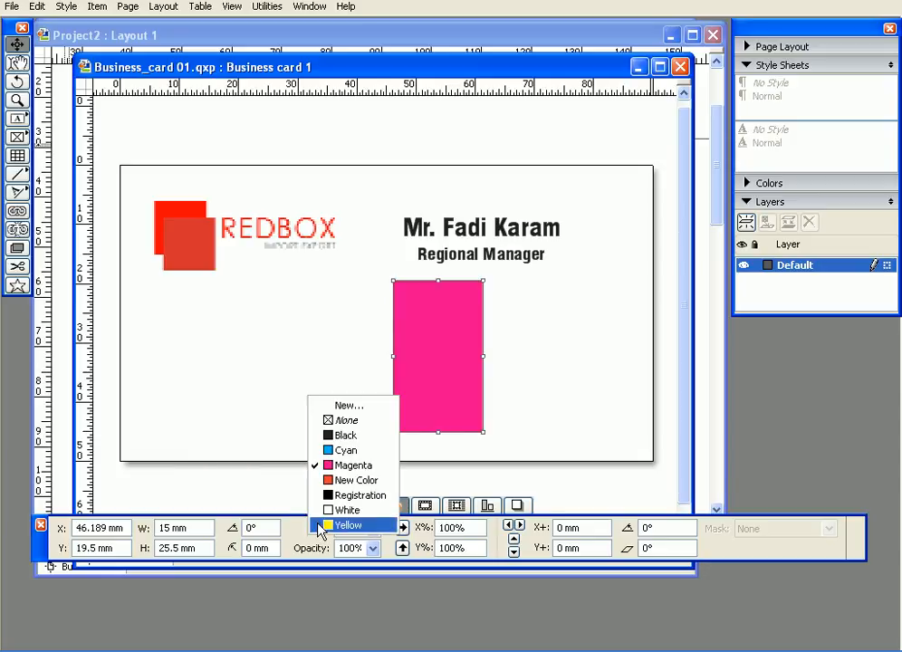
pyautogui.click(341, 451)
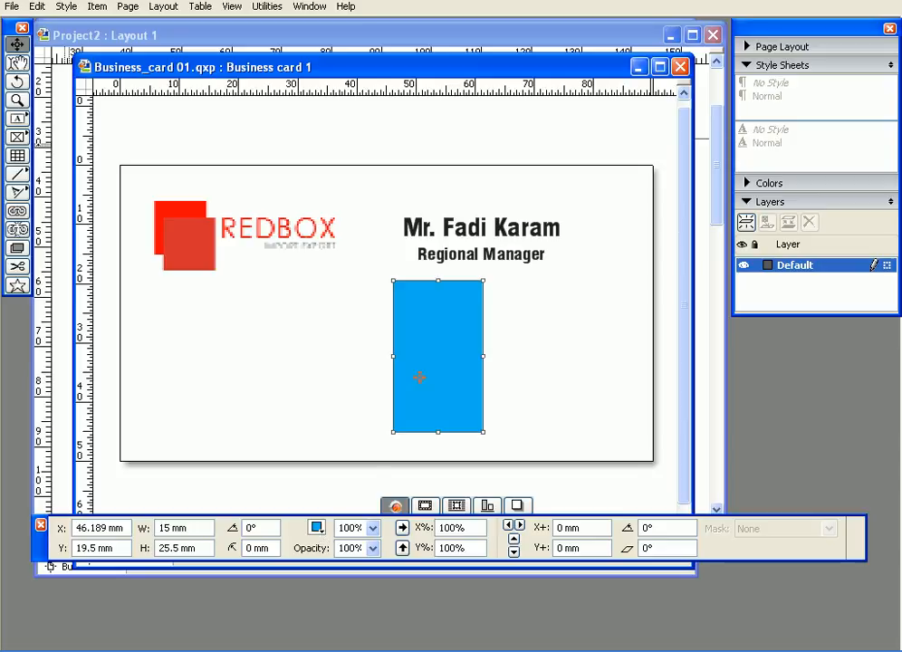
# Step: From the rectangle's Modify Box Color list, create orange-red New Color 2 (M 91.5%, Y 97%)
pyautogui.rightClick(439, 302)
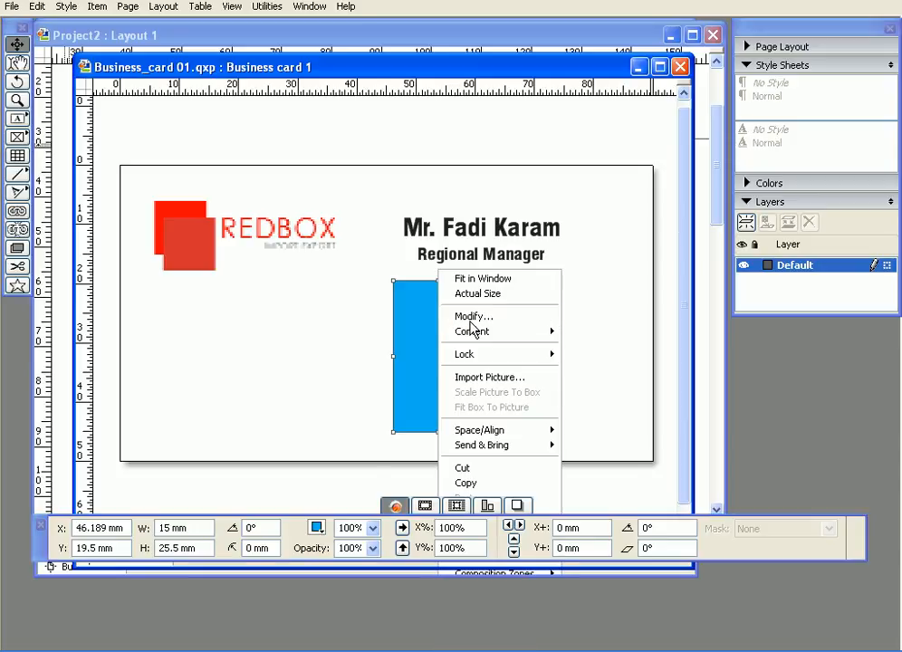
pyautogui.click(471, 318)
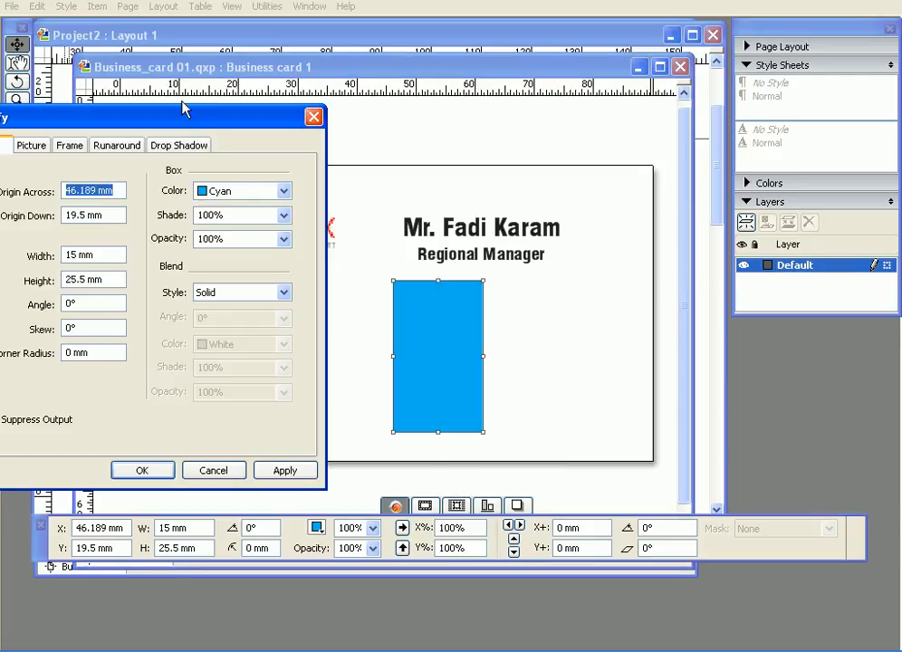
pyautogui.moveTo(238, 108); pyautogui.dragTo(362, 91)
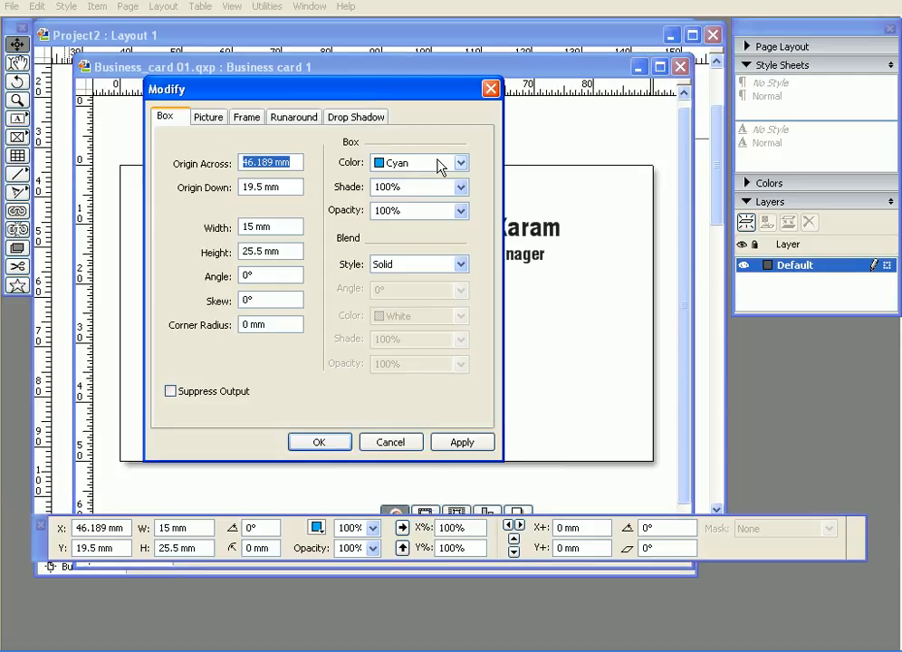
pyautogui.click(387, 165)
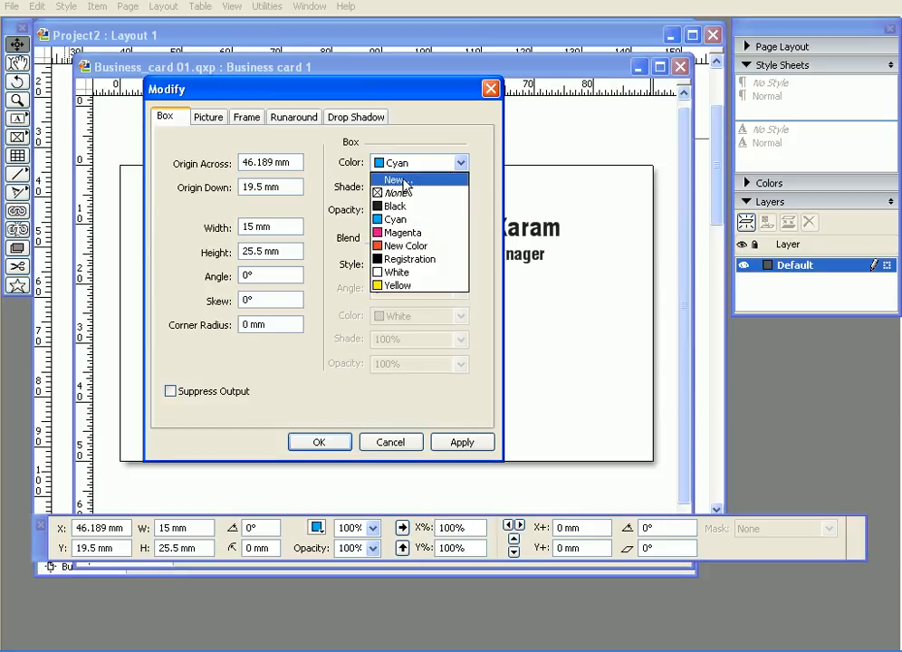
pyautogui.click(403, 186)
pyautogui.moveTo(603, 242)
pyautogui.mouseDown()
pyautogui.moveTo(629, 241)
pyautogui.moveTo(636, 265)
pyautogui.moveTo(629, 262)
pyautogui.mouseUp()
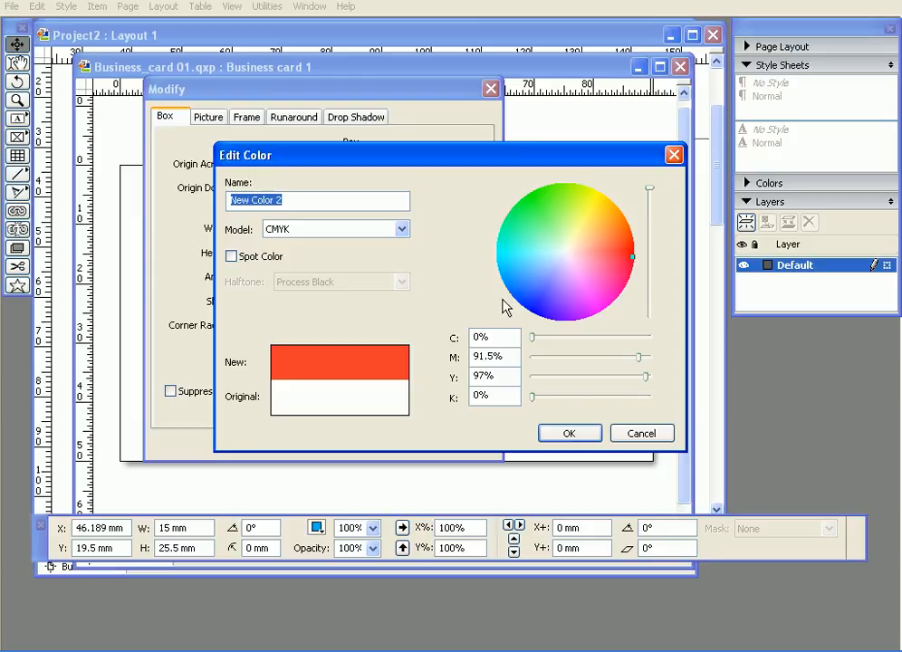
pyautogui.click(569, 433)
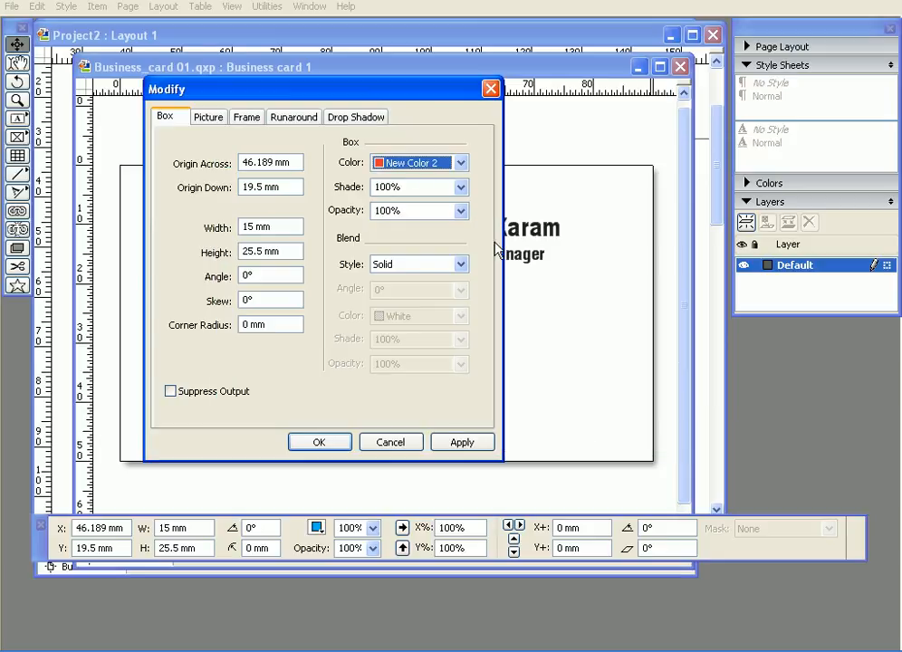
# Step: Apply New Color 2 to the rectangle at a 70% shade and close Modify
pyautogui.moveTo(387, 100); pyautogui.dragTo(272, 96)
pyautogui.click(318, 439)
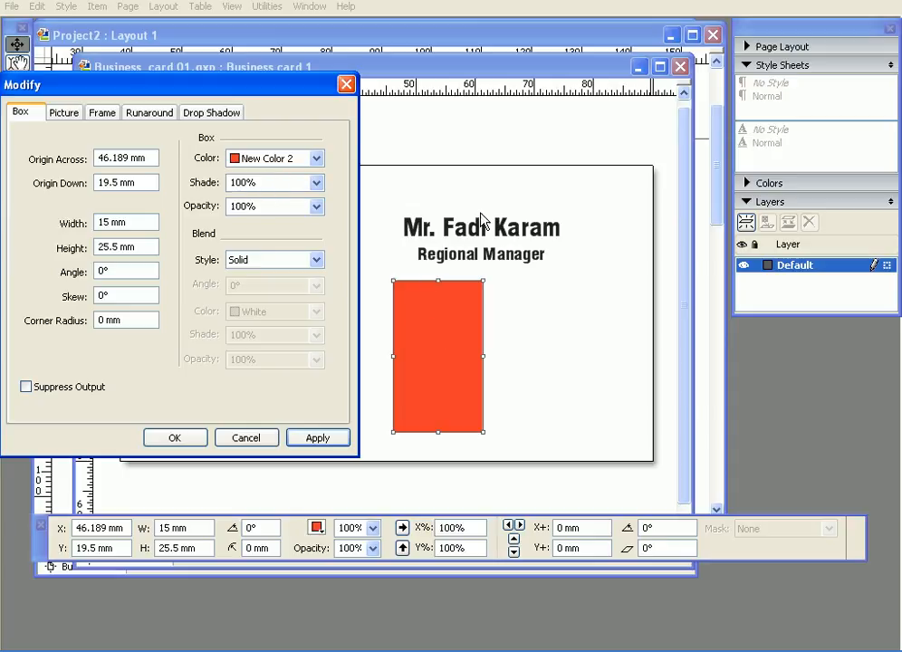
pyautogui.click(318, 184)
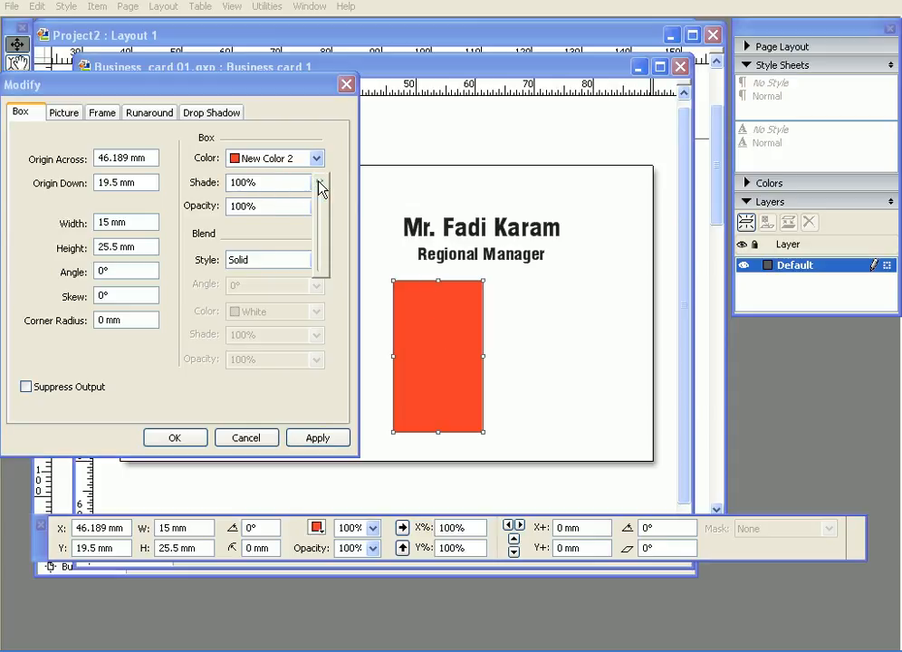
pyautogui.moveTo(319, 185); pyautogui.dragTo(318, 209)
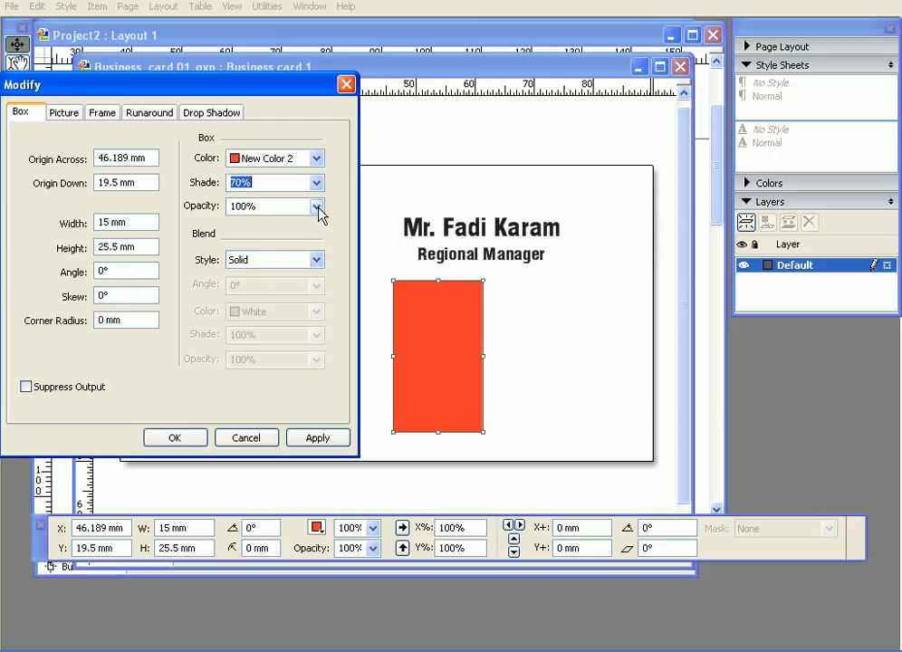
pyautogui.click(317, 437)
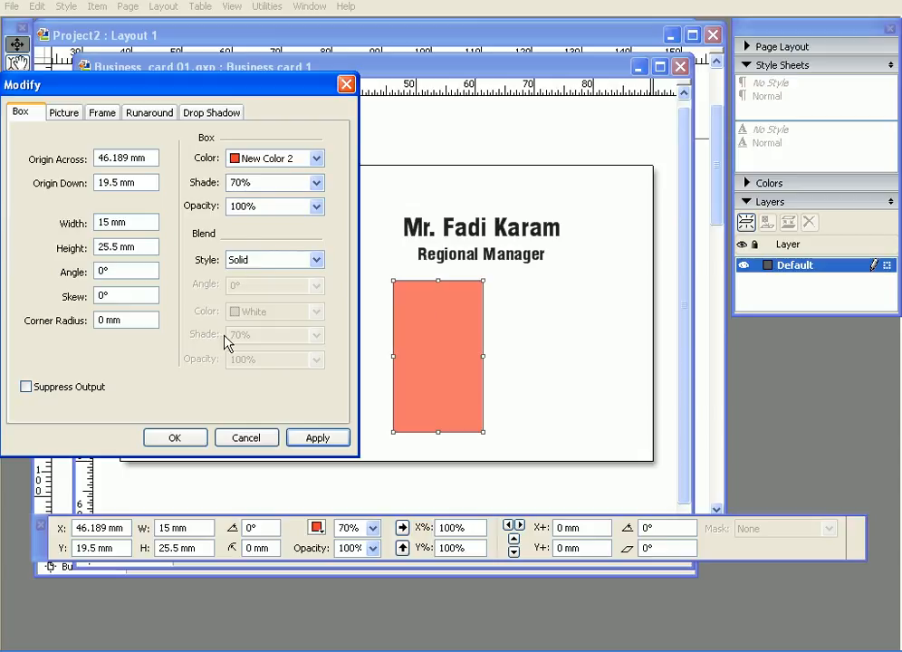
pyautogui.click(175, 440)
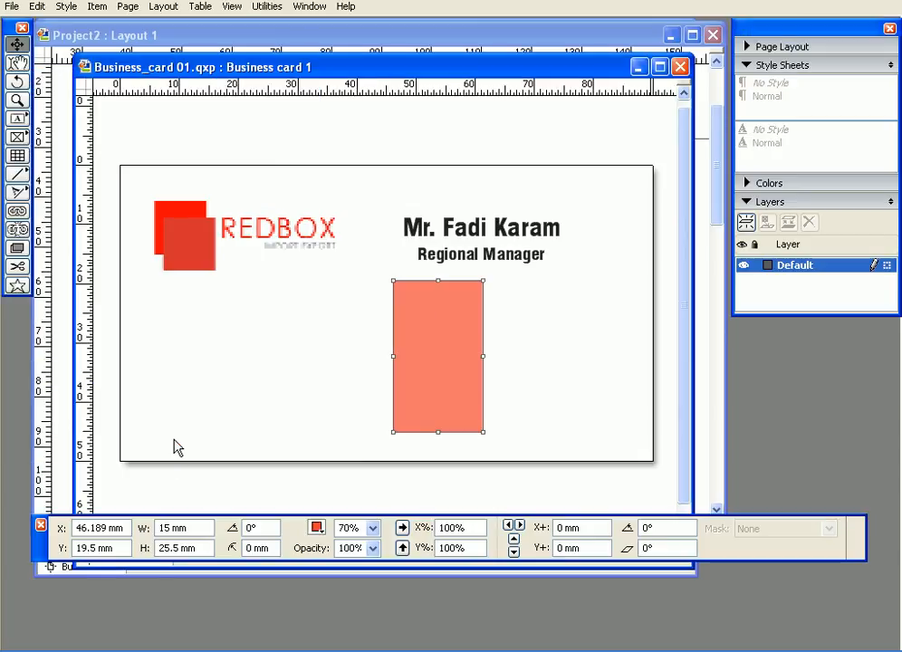
pyautogui.moveTo(416, 347); pyautogui.dragTo(434, 292)
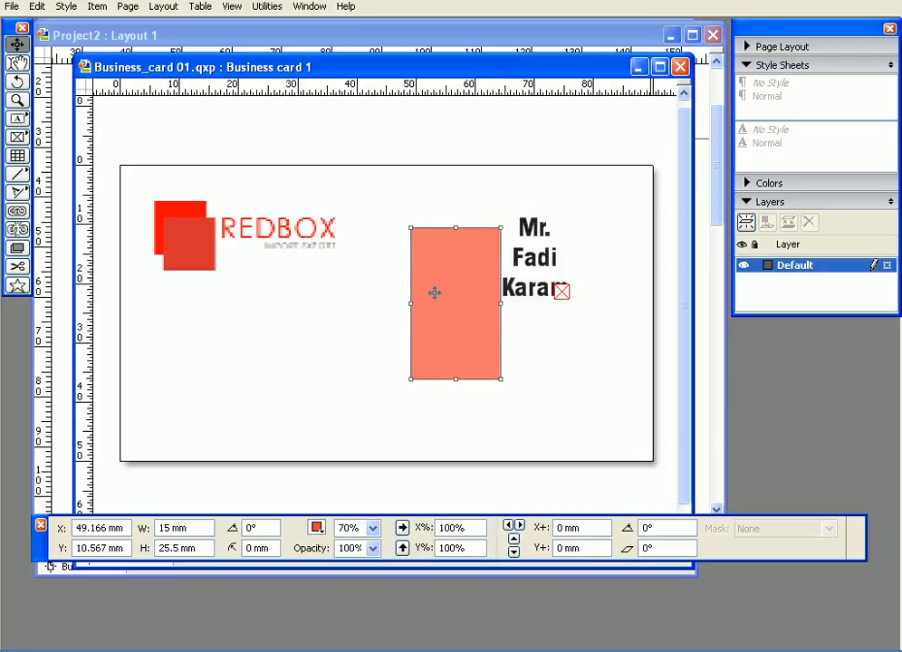
pyautogui.hotkey('ctrl', 'z')
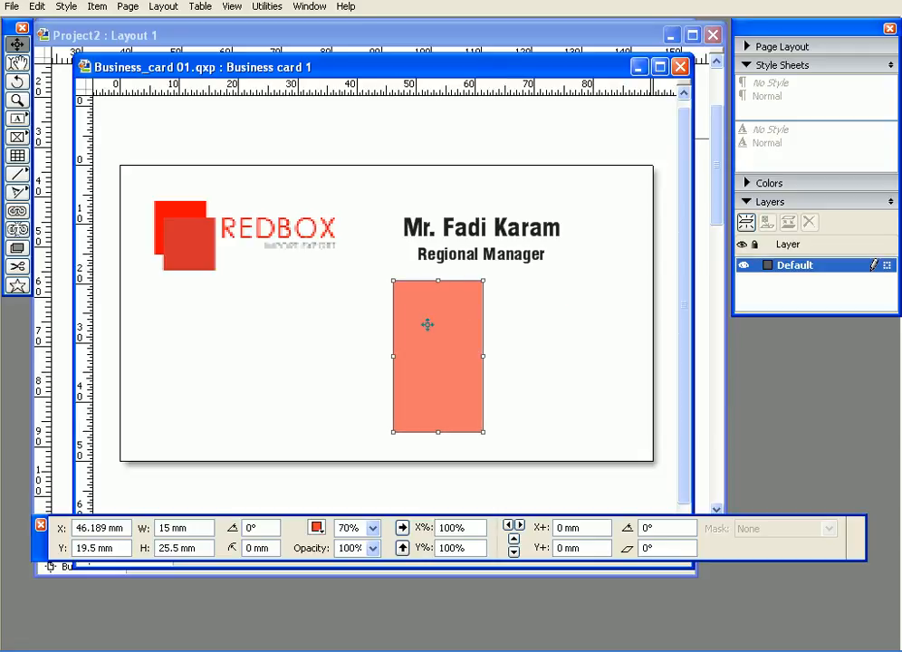
pyautogui.moveTo(434, 324); pyautogui.dragTo(467, 259)
pyautogui.hotkey('ctrl', 'z')
# Step: Send the rectangle to the back, behind the name and title text
pyautogui.rightClick(446, 304)
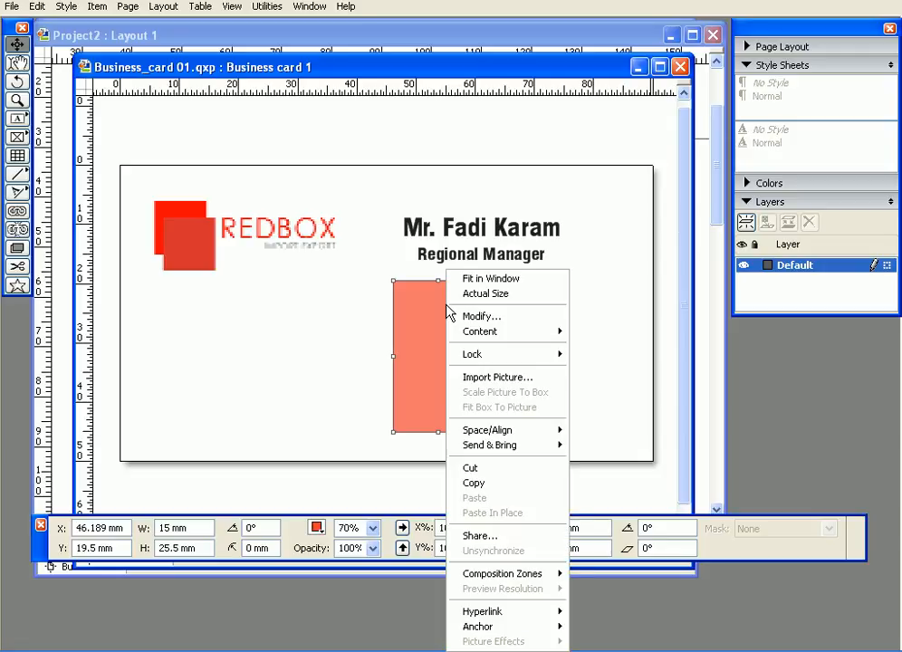
pyautogui.moveTo(517, 447)
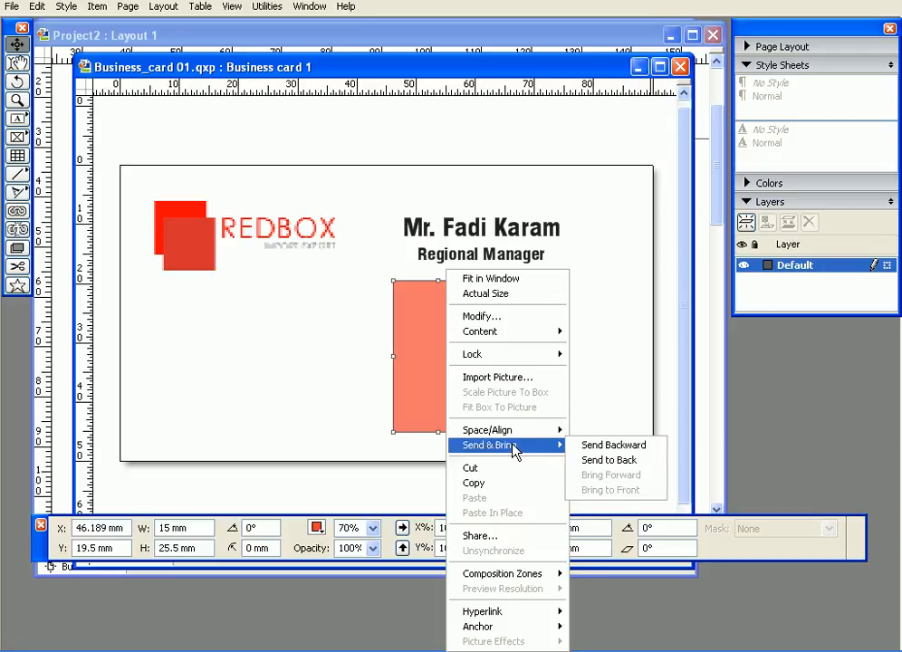
pyautogui.click(609, 460)
# Step: Move the rectangle up to the card's top edge at Y 0 mm, undoing accidental text-box moves
pyautogui.moveTo(459, 364); pyautogui.dragTo(443, 267)
pyautogui.click(462, 289)
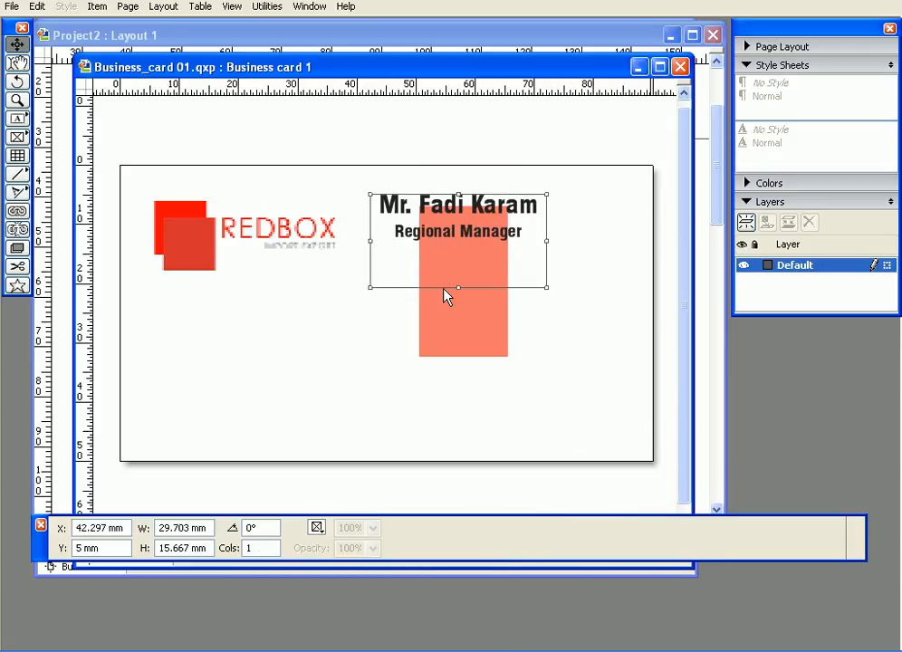
pyautogui.hotkey('ctrl', 'z')
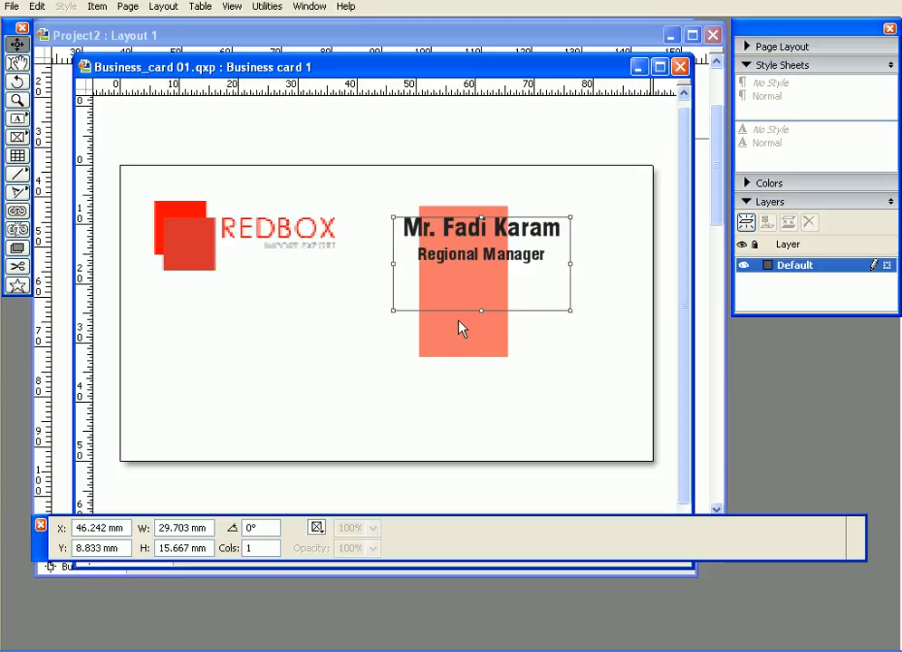
pyautogui.moveTo(410, 238); pyautogui.dragTo(379, 206)
pyautogui.hotkey('ctrl', 'z')
pyautogui.doubleClick(431, 232)
pyautogui.click(436, 343)
pyautogui.click(405, 219)
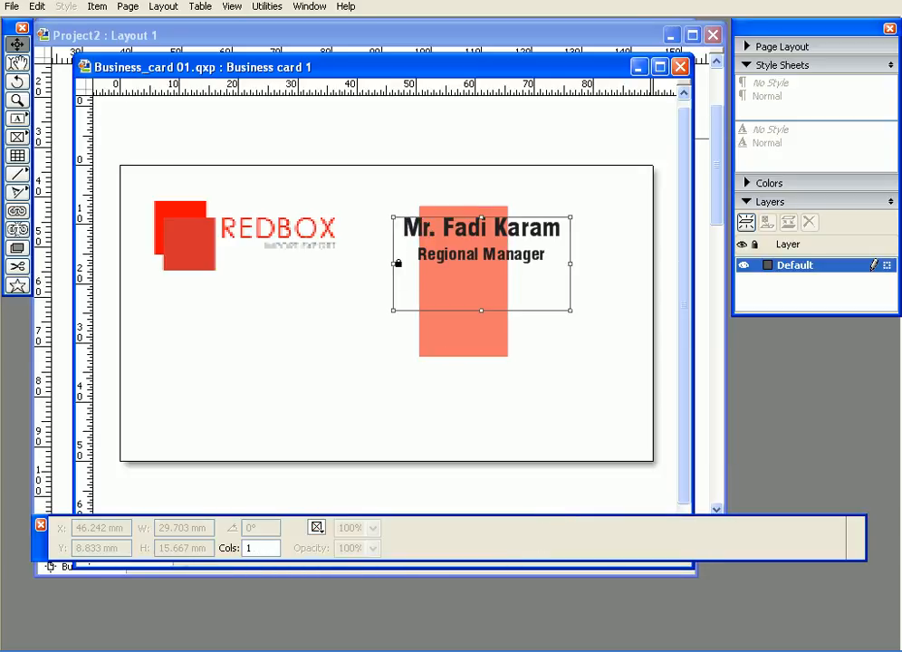
pyautogui.click(475, 332)
pyautogui.moveTo(475, 333); pyautogui.dragTo(459, 288)
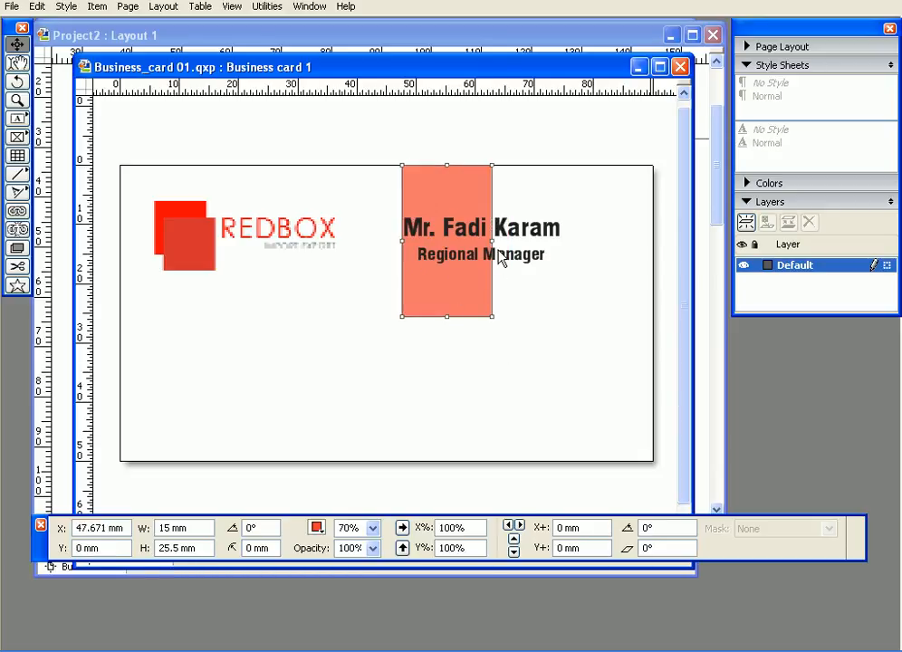
# Step: Resize the box to a full-height band, 28.399 × 49.917 mm at X 46.629 mm
pyautogui.moveTo(493, 241); pyautogui.dragTo(566, 241)
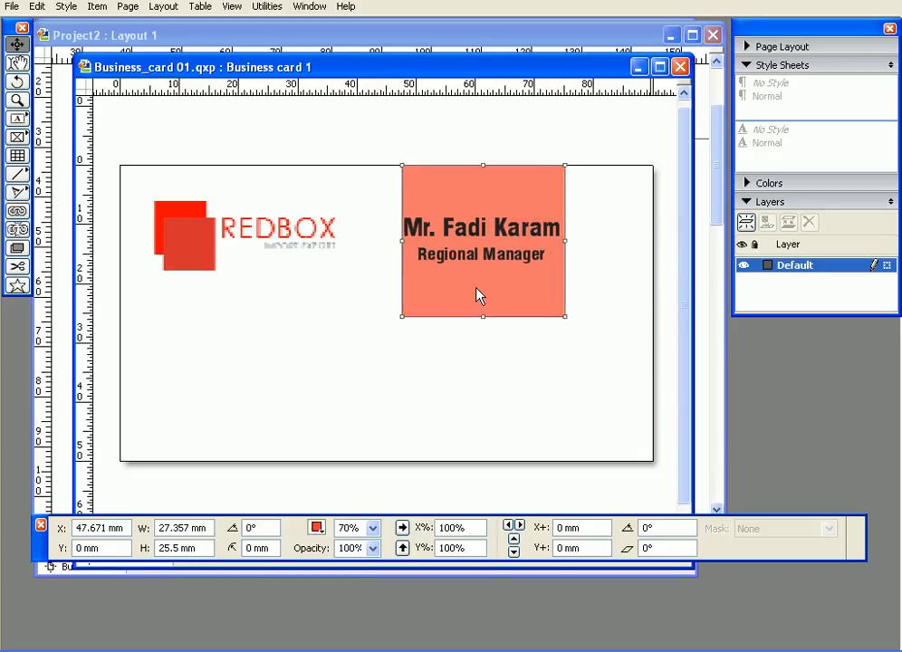
pyautogui.moveTo(488, 317); pyautogui.dragTo(488, 462)
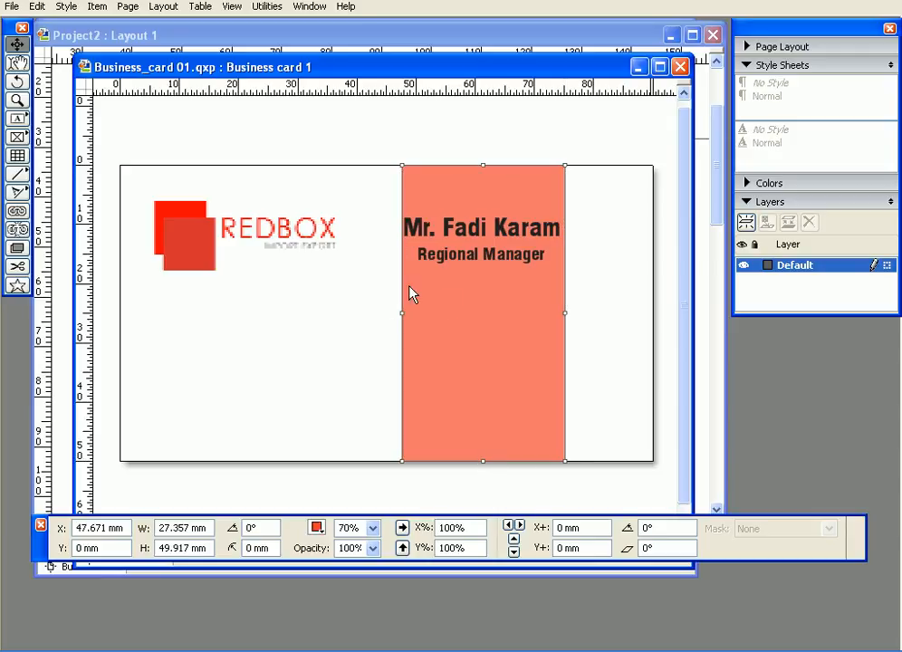
pyautogui.moveTo(402, 314); pyautogui.dragTo(401, 313)
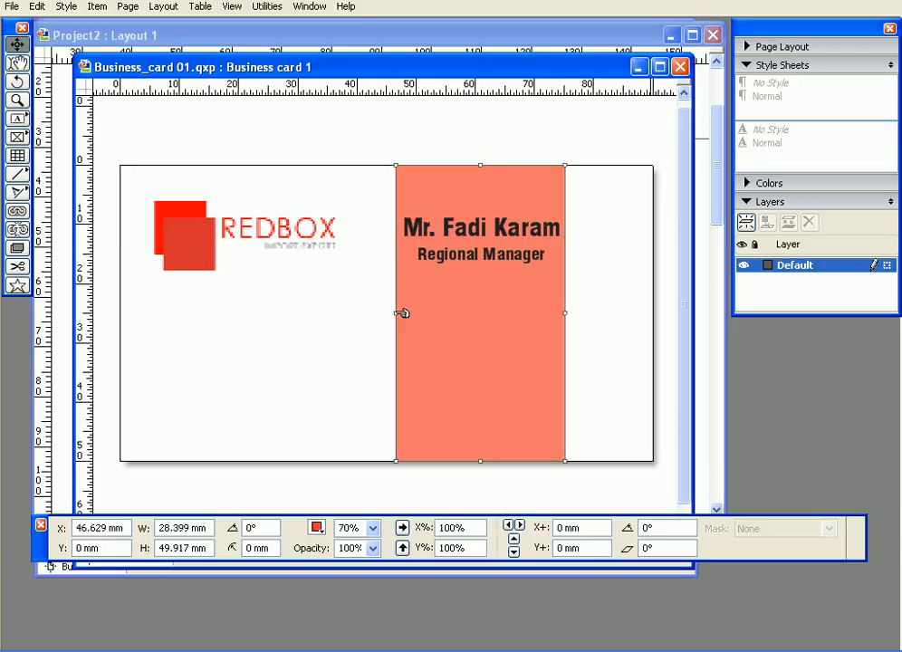
# Step: Lock the positions of the red band and the name text box
pyautogui.rightClick(485, 328)
pyautogui.moveTo(521, 354)
pyautogui.click(632, 357)
pyautogui.click(542, 263)
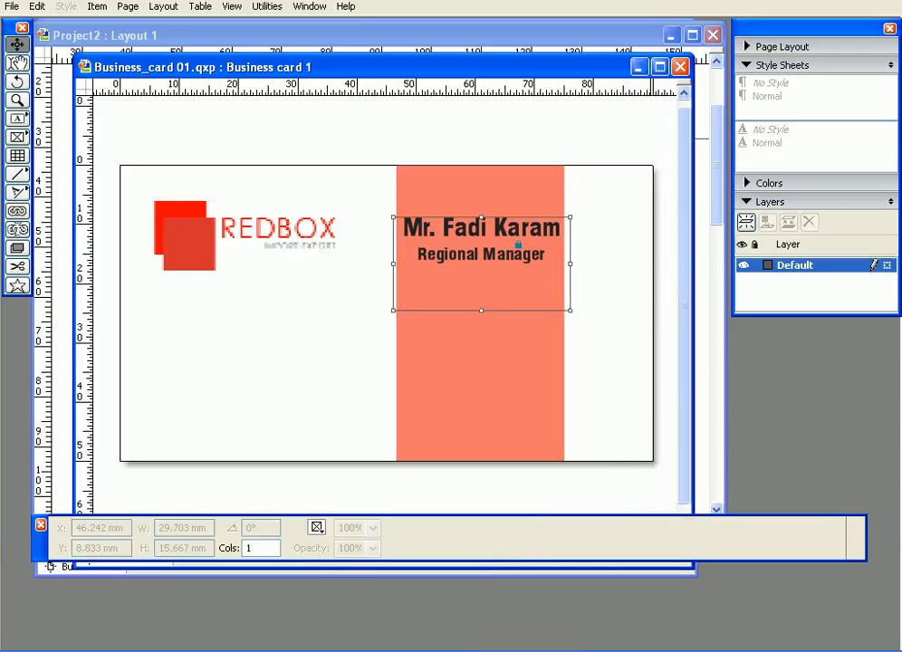
pyautogui.rightClick(520, 246)
pyautogui.moveTo(616, 333)
pyautogui.click(649, 331)
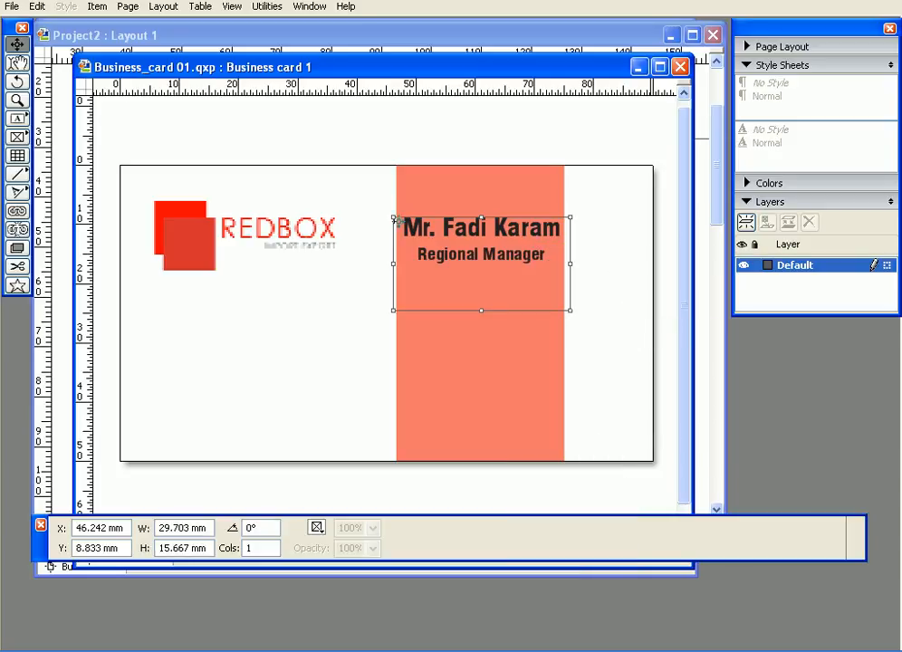
# Step: Select all the name and title text and colour it White
pyautogui.click(17, 63)
pyautogui.hotkey('ctrl', 'a')
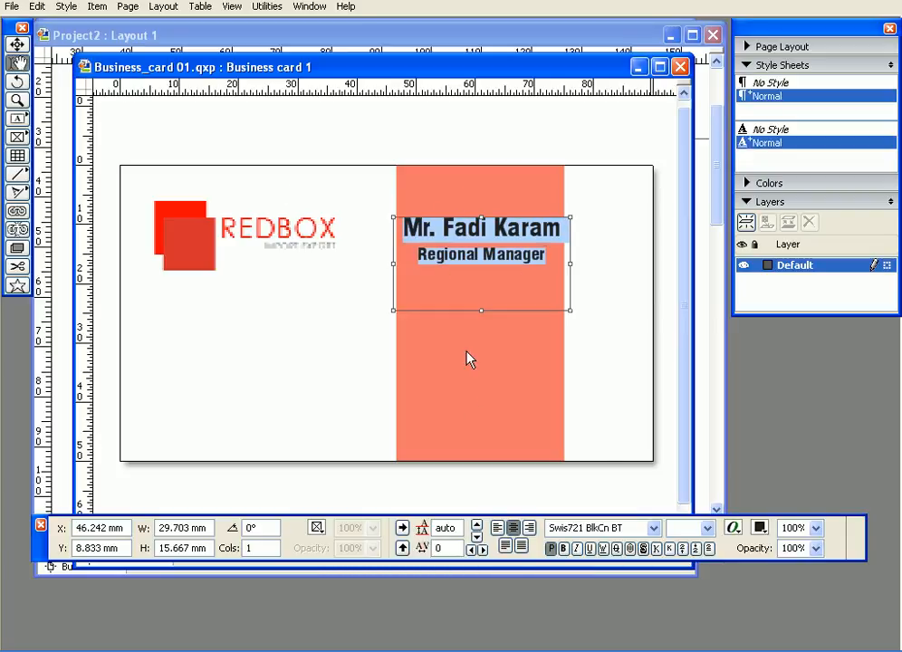
pyautogui.click(759, 528)
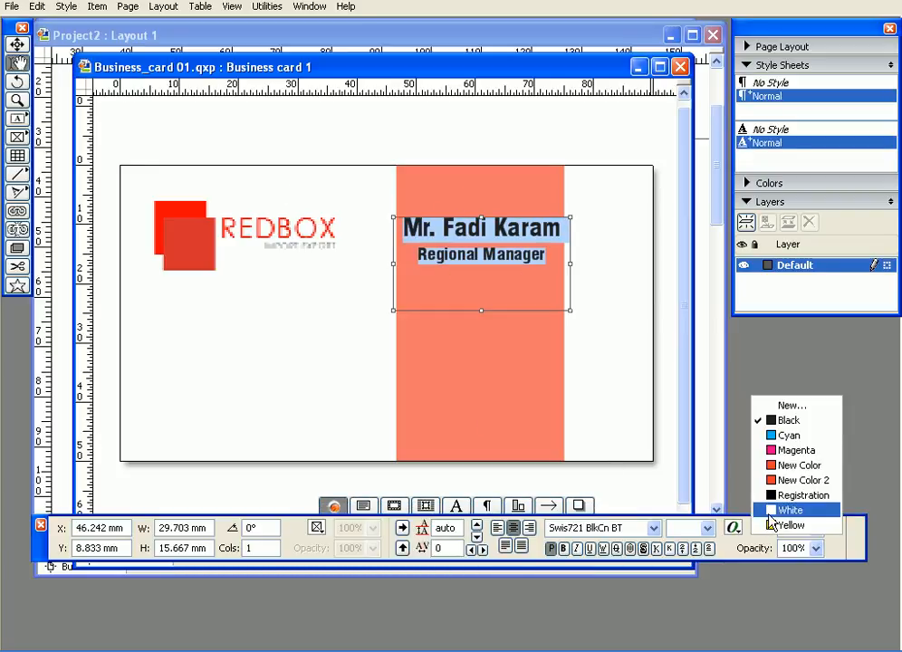
pyautogui.click(771, 510)
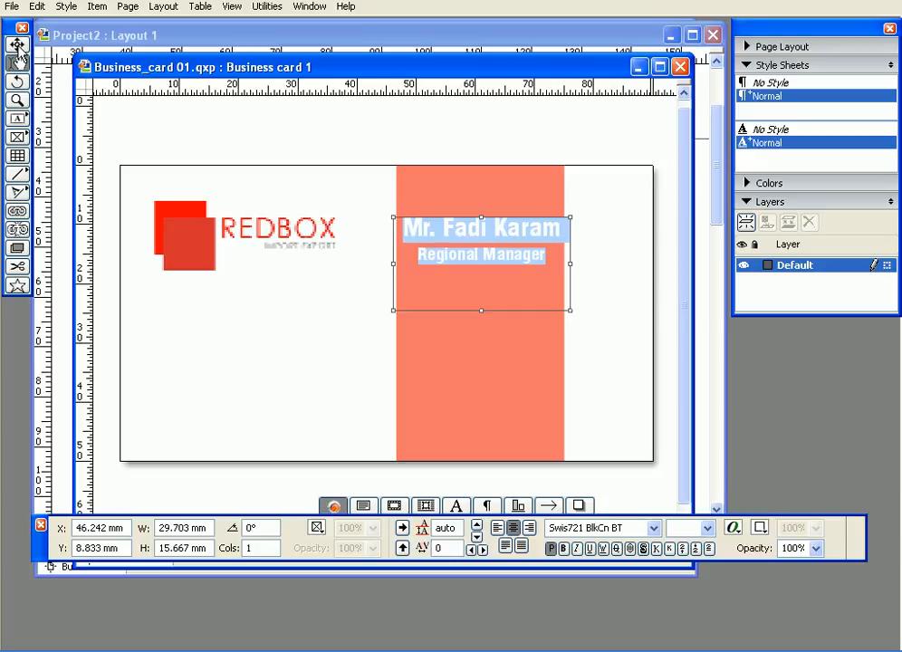
# Step: Lock the name box's position again with the Item tool, then deselect
pyautogui.click(17, 43)
pyautogui.click(312, 306)
pyautogui.click(433, 258)
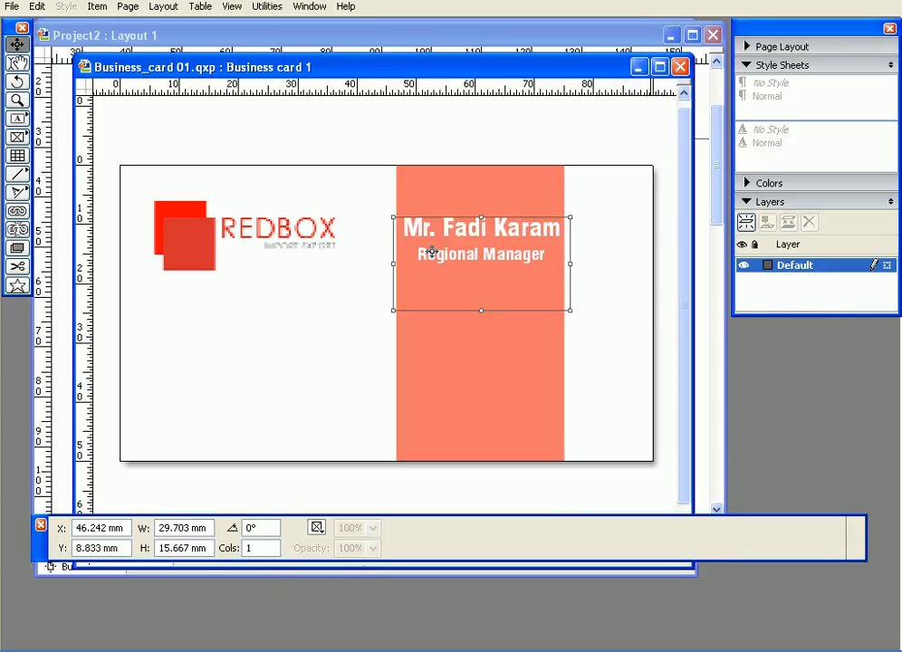
pyautogui.rightClick(433, 258)
pyautogui.moveTo(473, 335)
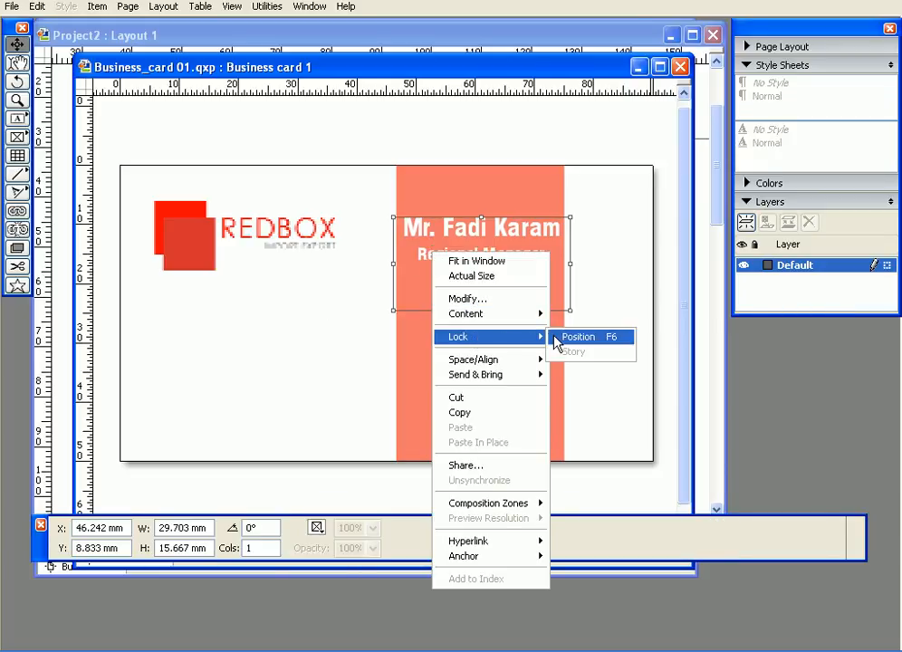
pyautogui.click(571, 336)
pyautogui.click(267, 326)
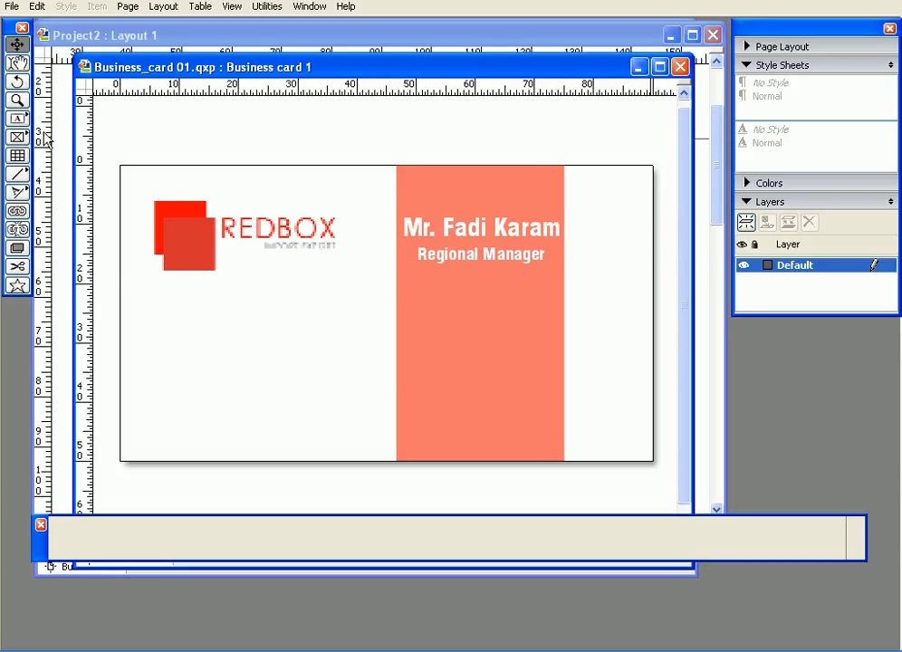
# Step: Draw a text box below the logo, adjusted to X 5 mm and 38 mm wide
pyautogui.click(20, 118)
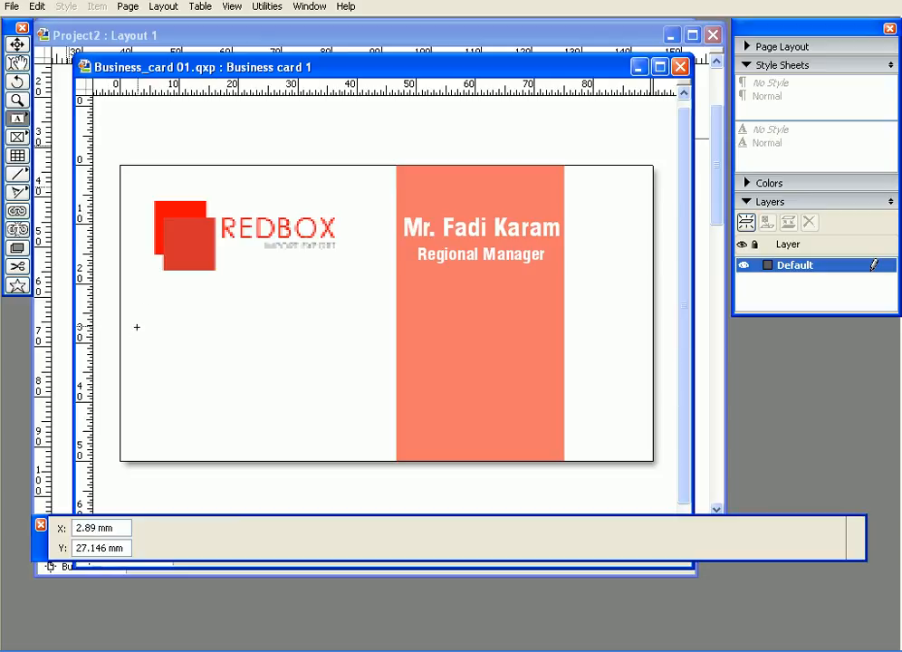
pyautogui.moveTo(137, 319); pyautogui.dragTo(375, 440)
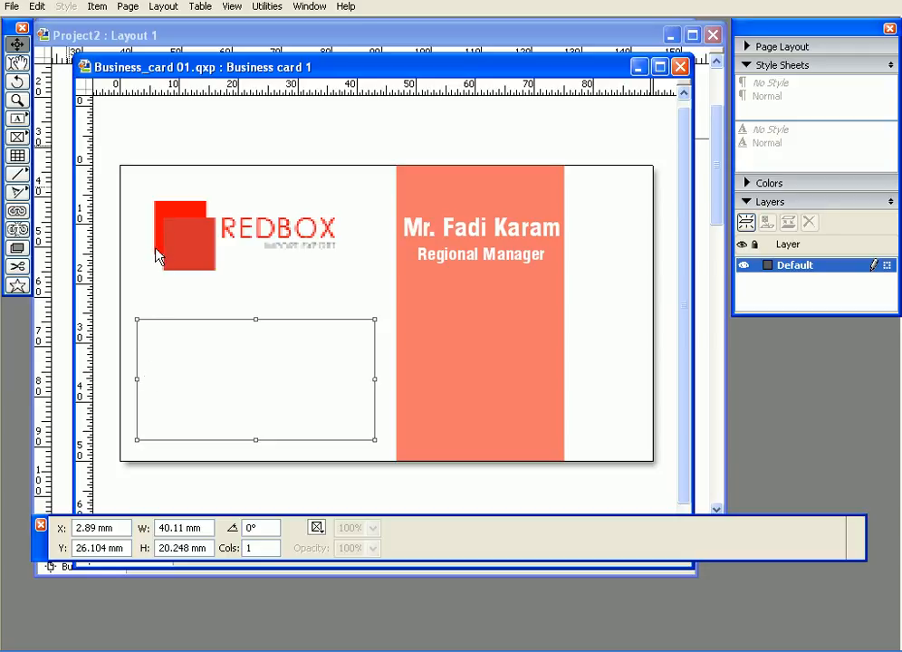
pyautogui.moveTo(137, 379); pyautogui.dragTo(151, 354)
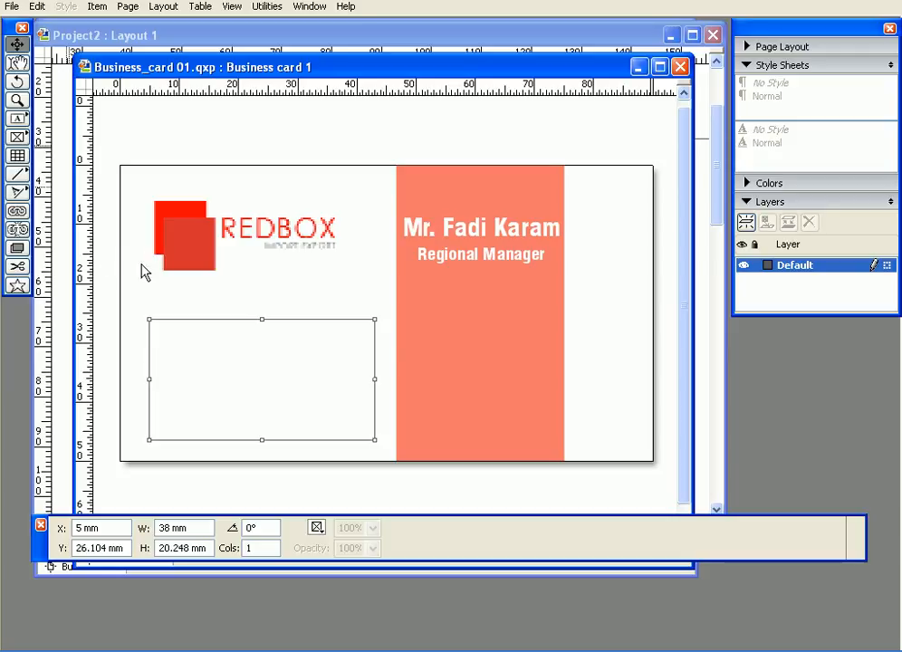
# Step: Turn on View > Guides and nudge the empty text box slightly higher
pyautogui.click(232, 6)
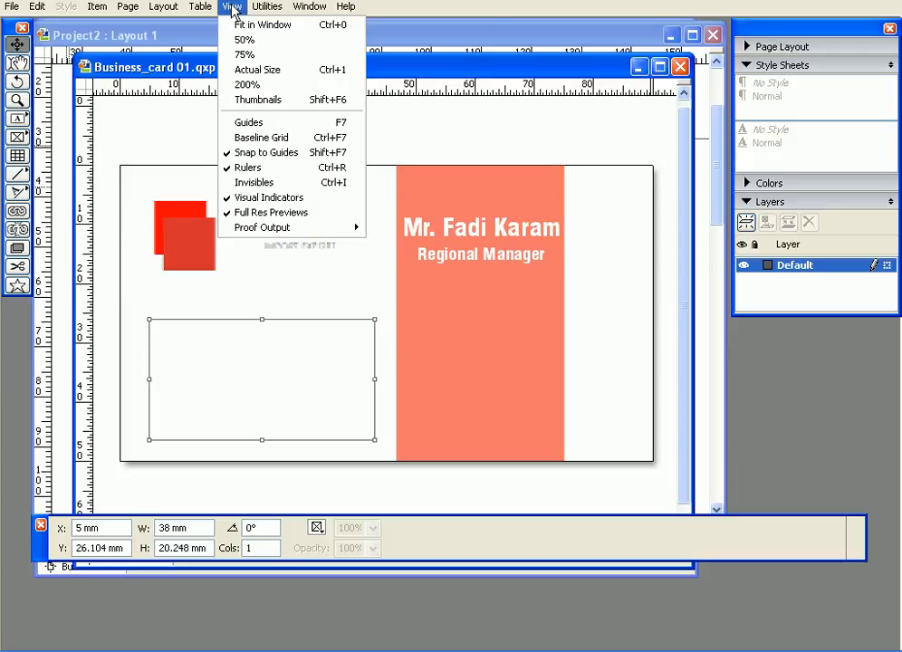
pyautogui.click(258, 122)
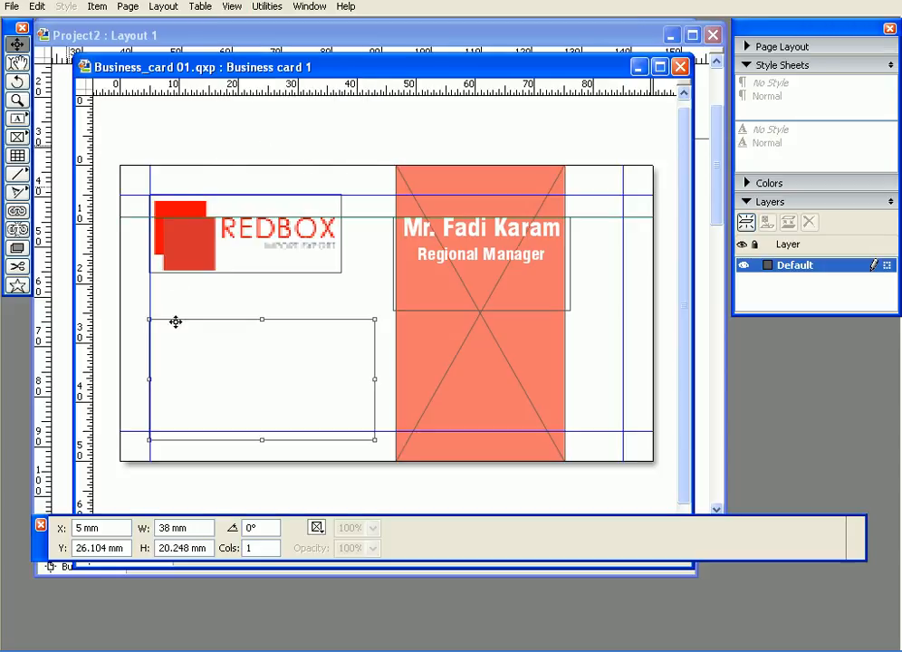
pyautogui.click(154, 305)
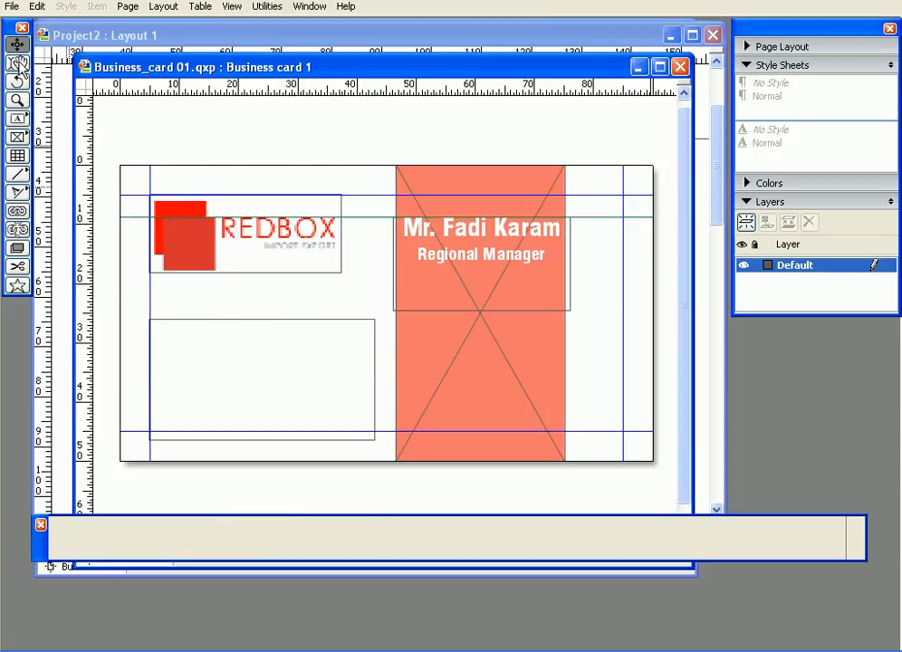
pyautogui.click(188, 319)
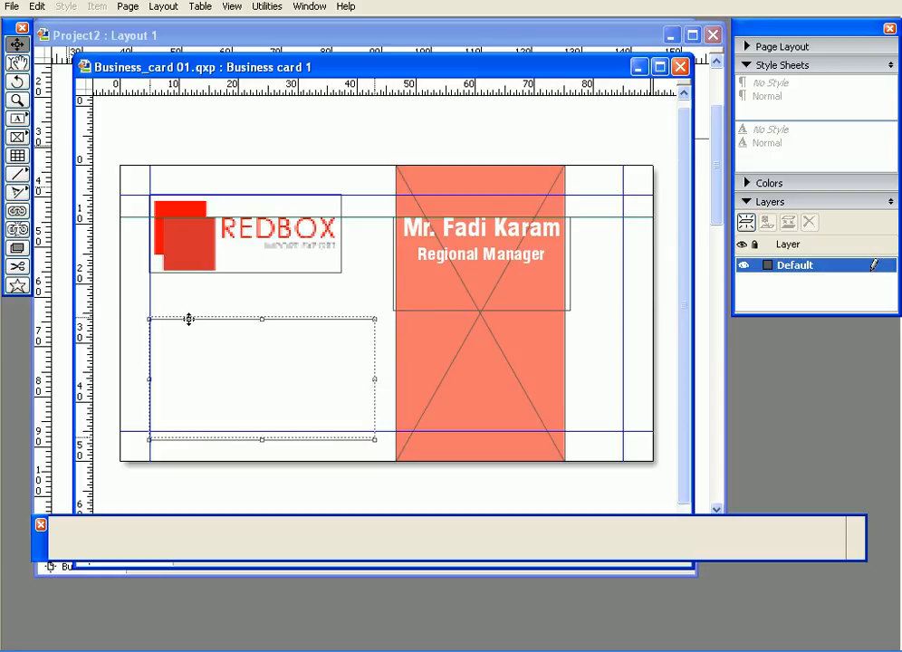
pyautogui.moveTo(189, 313); pyautogui.dragTo(189, 311)
pyautogui.click(196, 292)
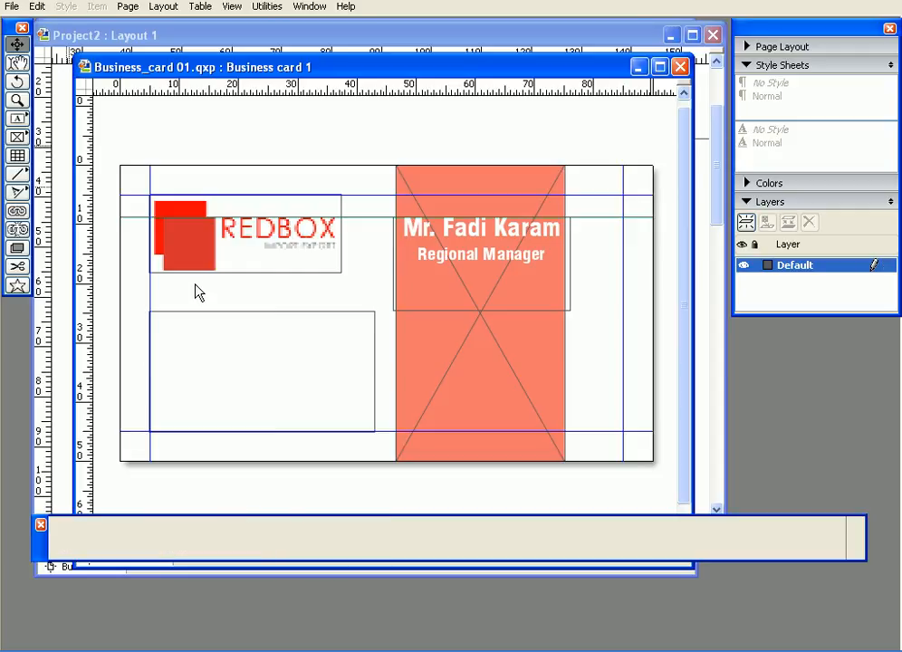
# Step: Place a text cursor inside the empty lower-left box with the Content tool
pyautogui.click(17, 118)
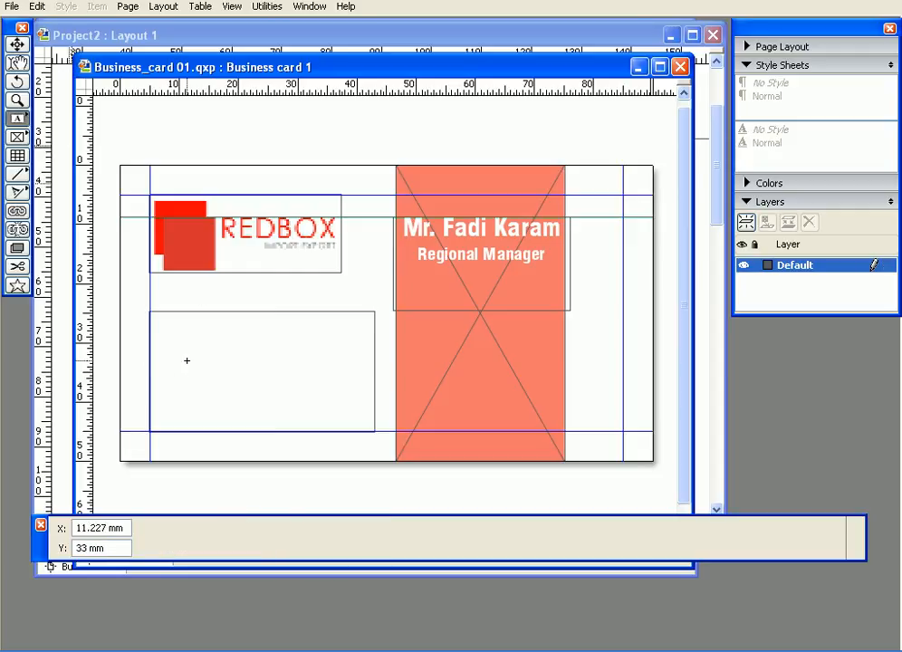
pyautogui.click(17, 61)
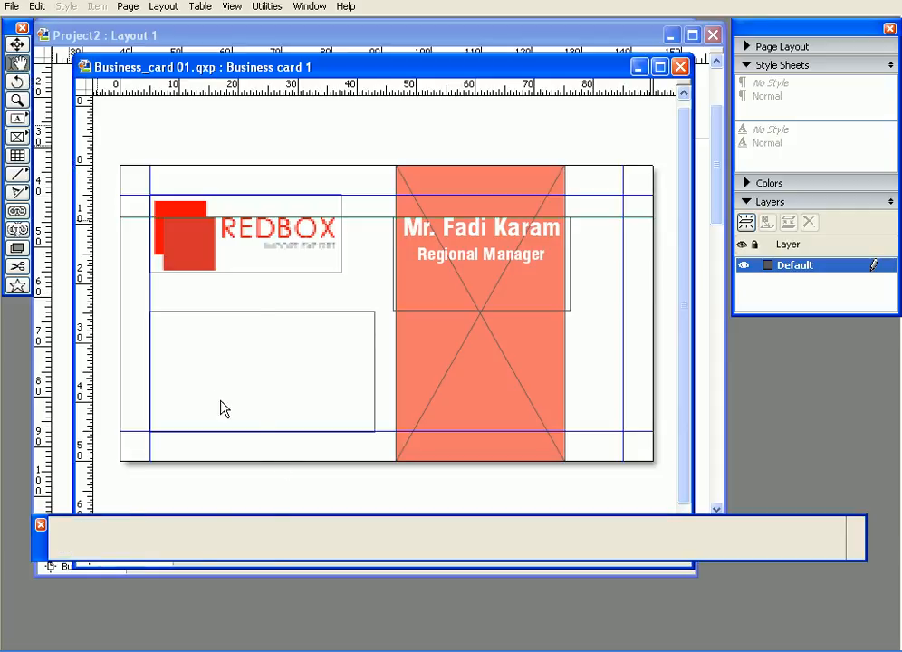
pyautogui.click(233, 372)
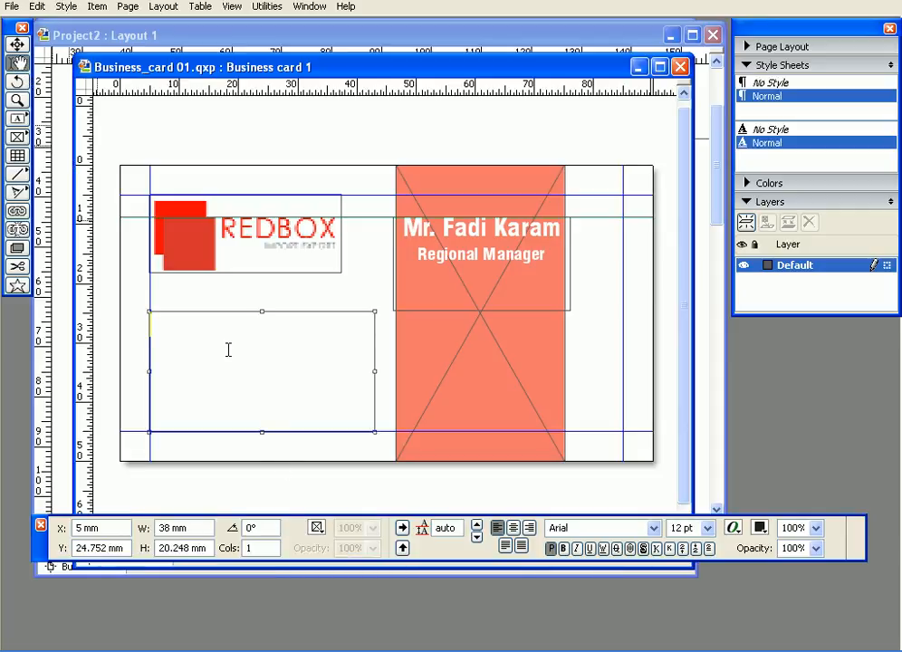
# Step: Type 'Tel :' followed by the full telephone number, fixing one mistyped digit
pyautogui.write('Tel : 95')
pyautogui.press('BackSpace')
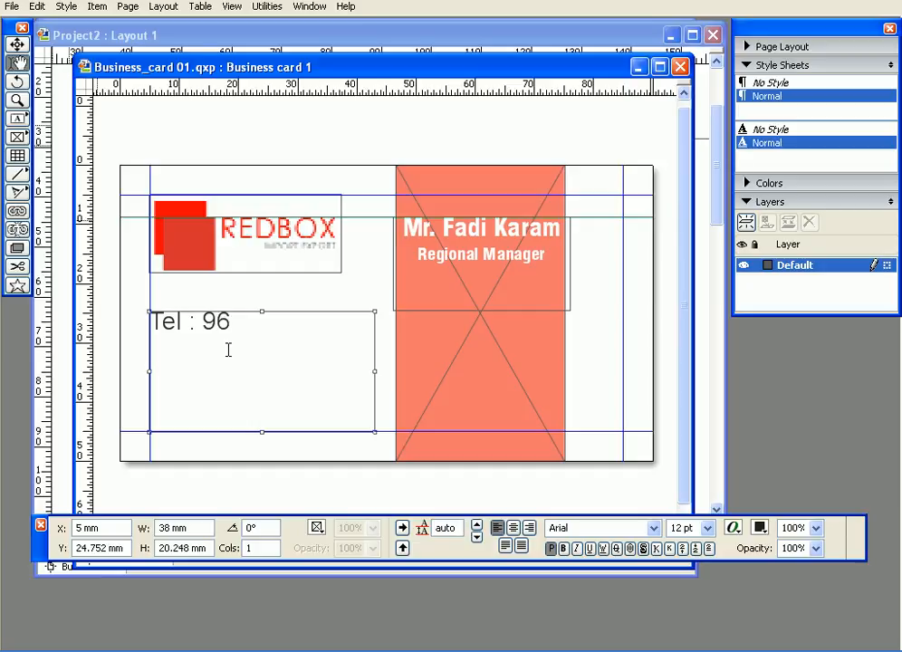
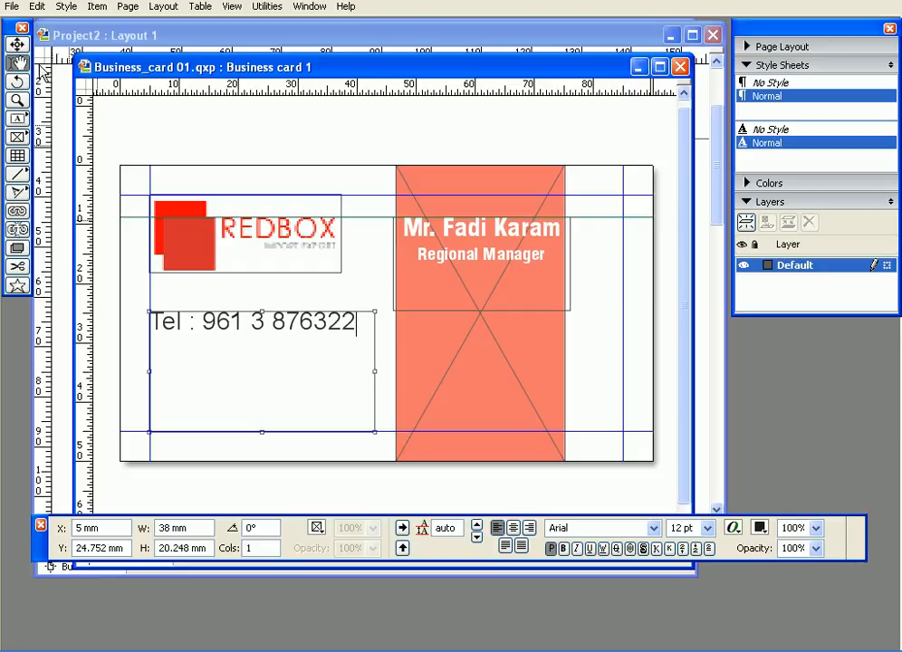
# Step: Select the Tel line and reduce its Arial size to 7 pt, trying 10 and 8 pt first
pyautogui.moveTo(356, 328); pyautogui.dragTo(88, 325)
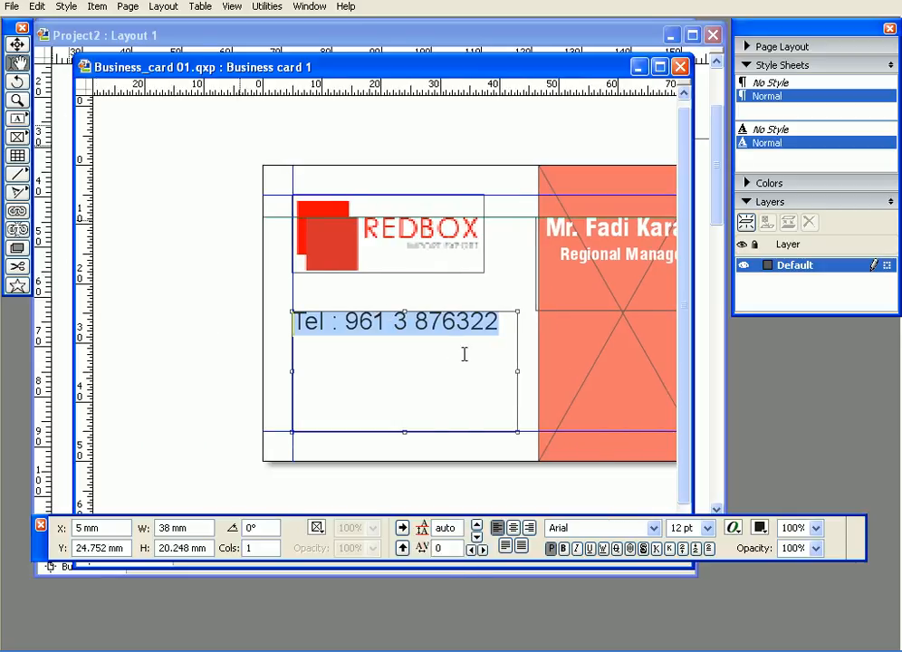
pyautogui.click(706, 528)
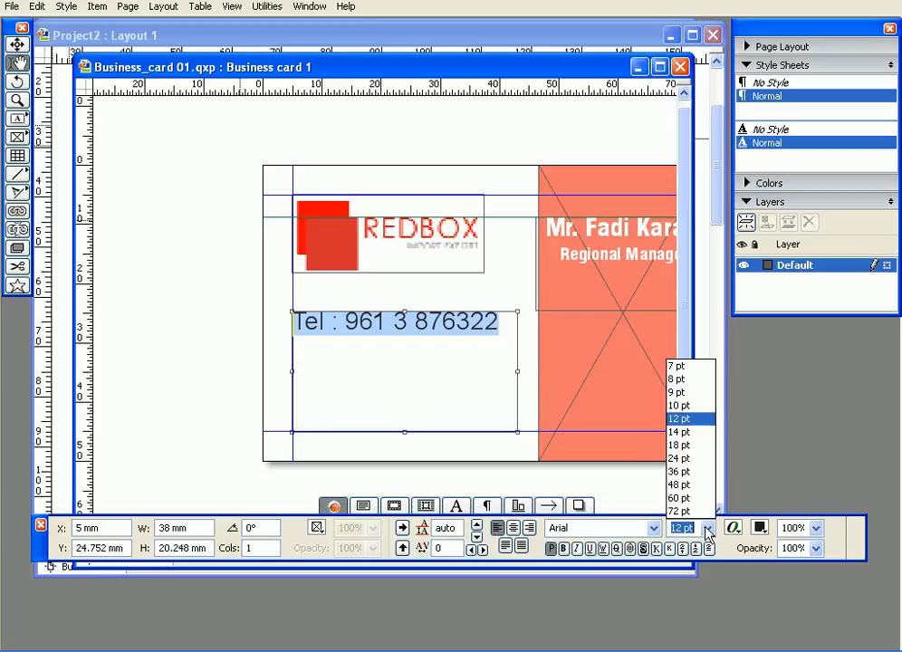
pyautogui.click(689, 408)
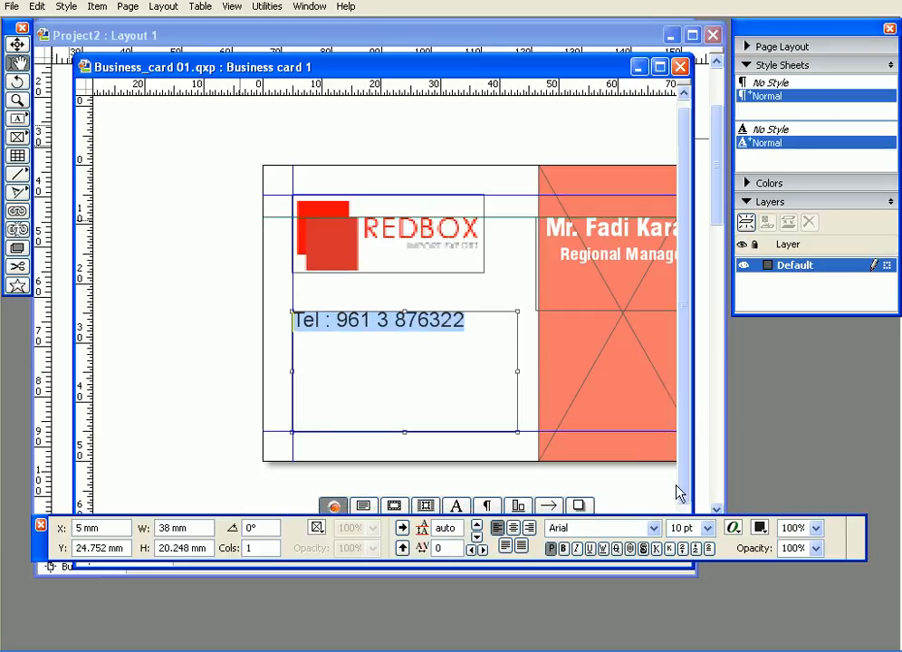
pyautogui.click(708, 529)
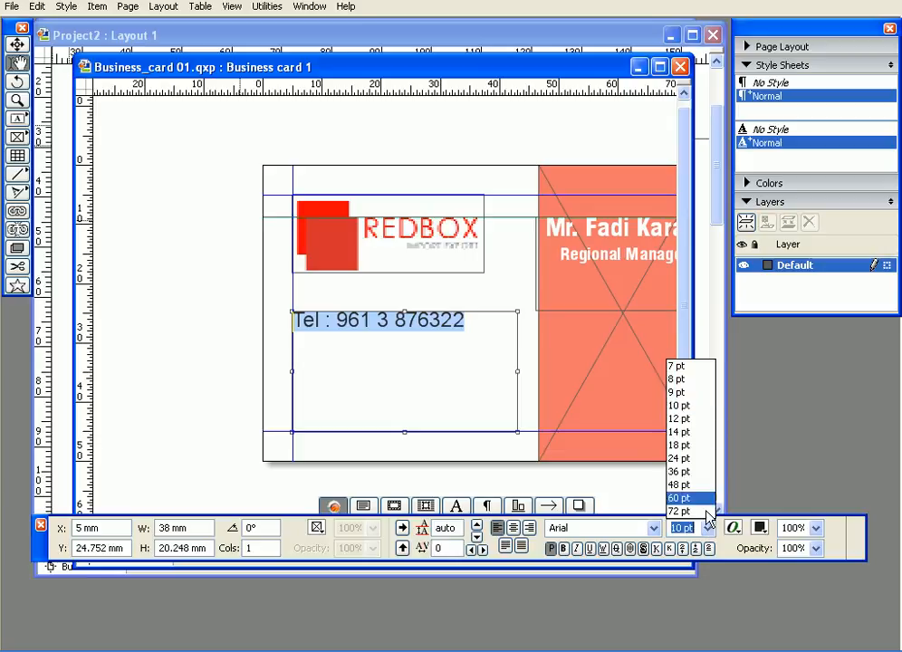
pyautogui.click(693, 378)
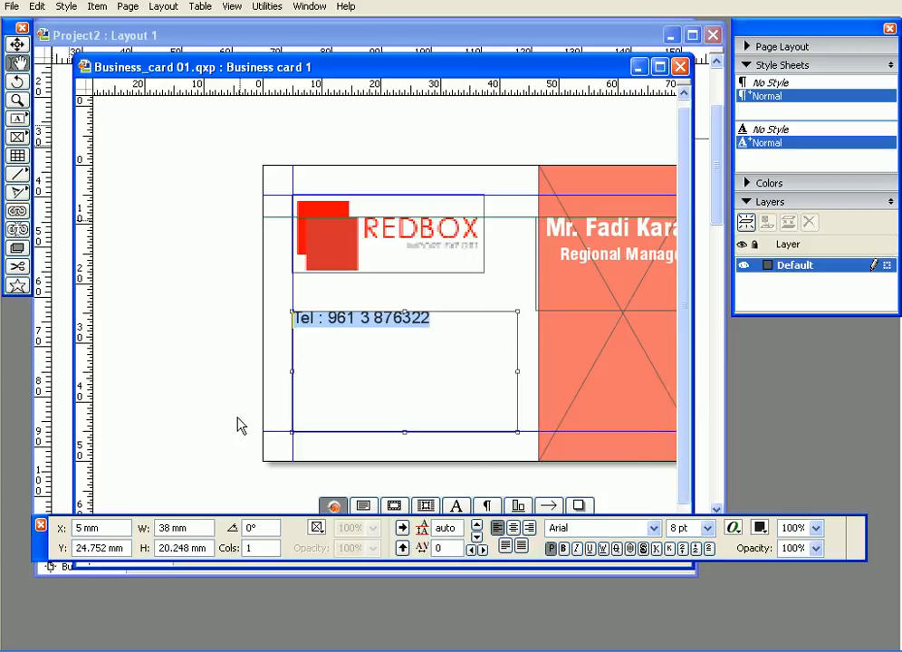
pyautogui.click(17, 44)
pyautogui.moveTo(198, 234); pyautogui.dragTo(89, 230)
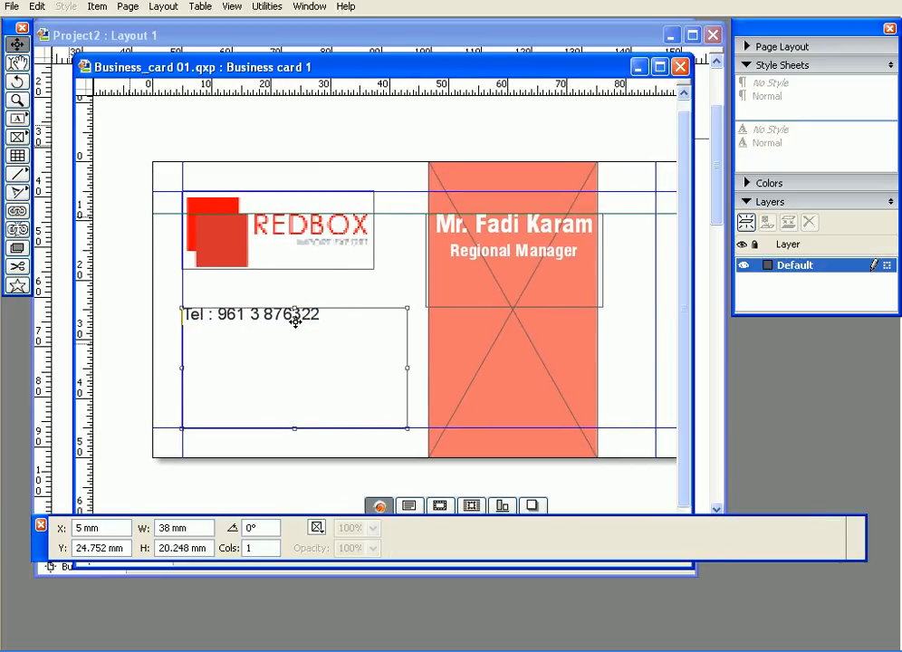
pyautogui.click(17, 63)
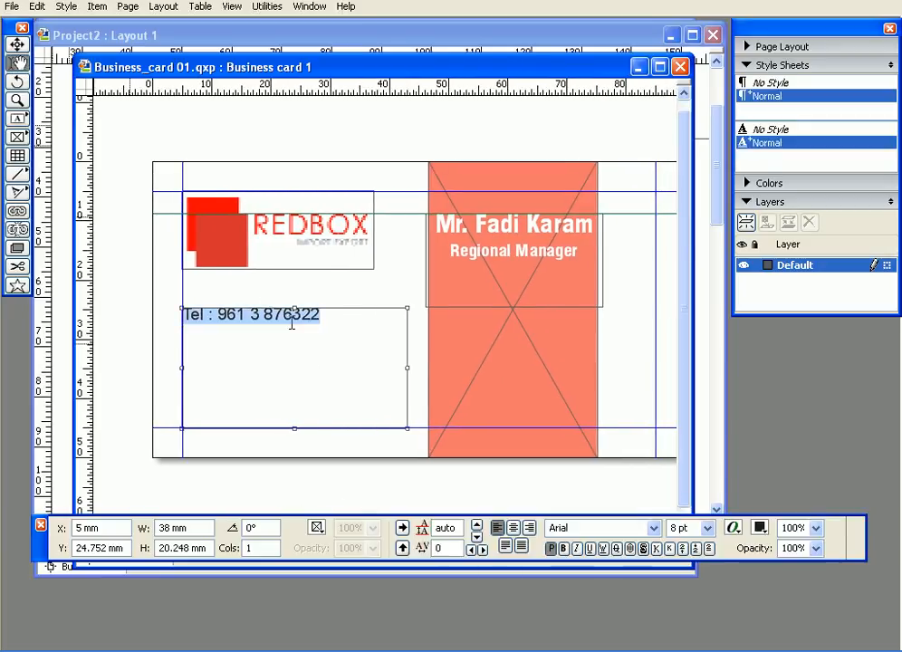
pyautogui.click(707, 528)
pyautogui.click(684, 366)
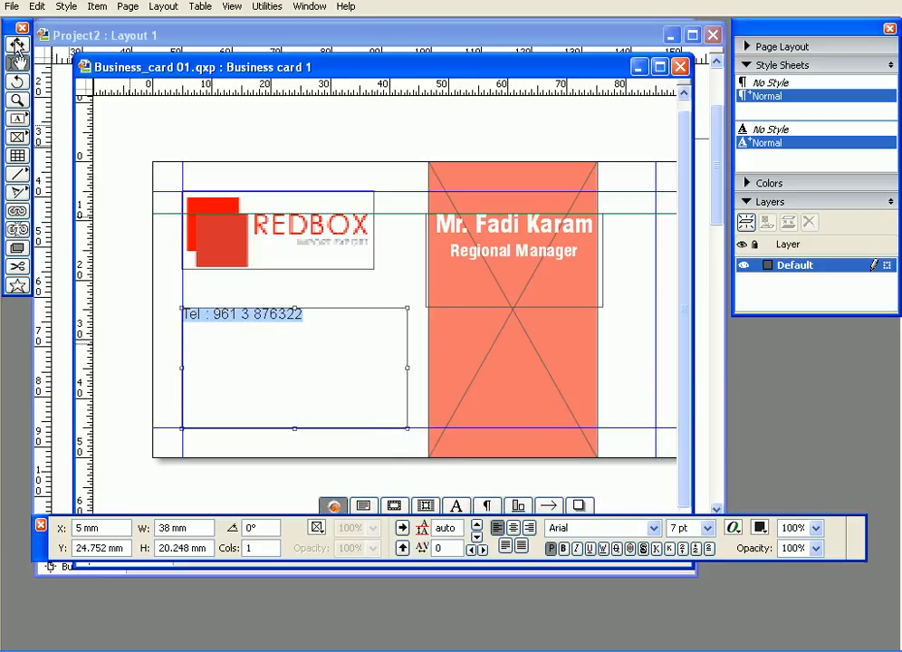
pyautogui.click(344, 318)
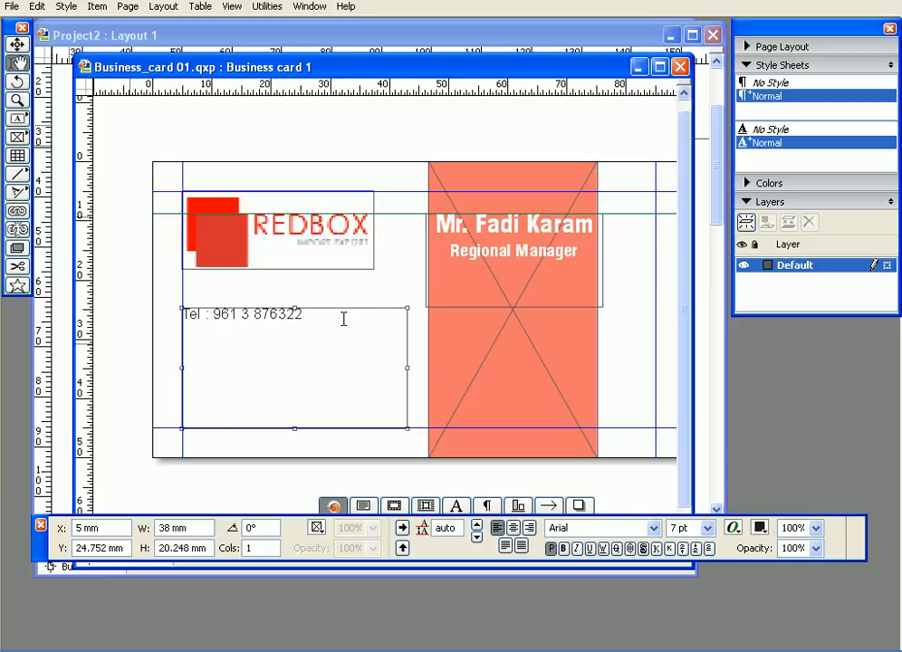
# Step: Add a 'Fax :' line with the fax number directly below the Tel line
pyautogui.press('Return')
pyautogui.write('Fax :')
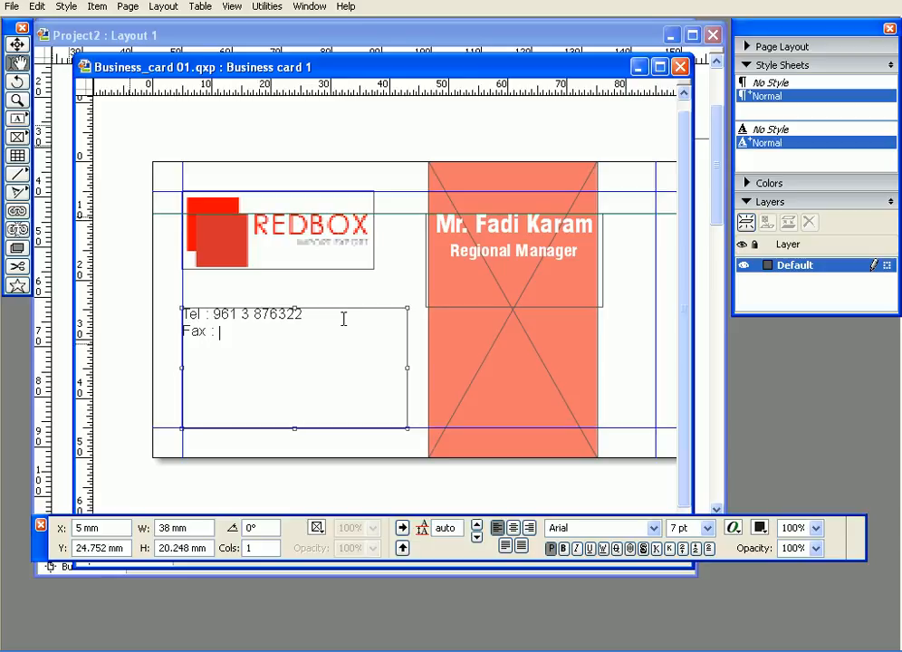
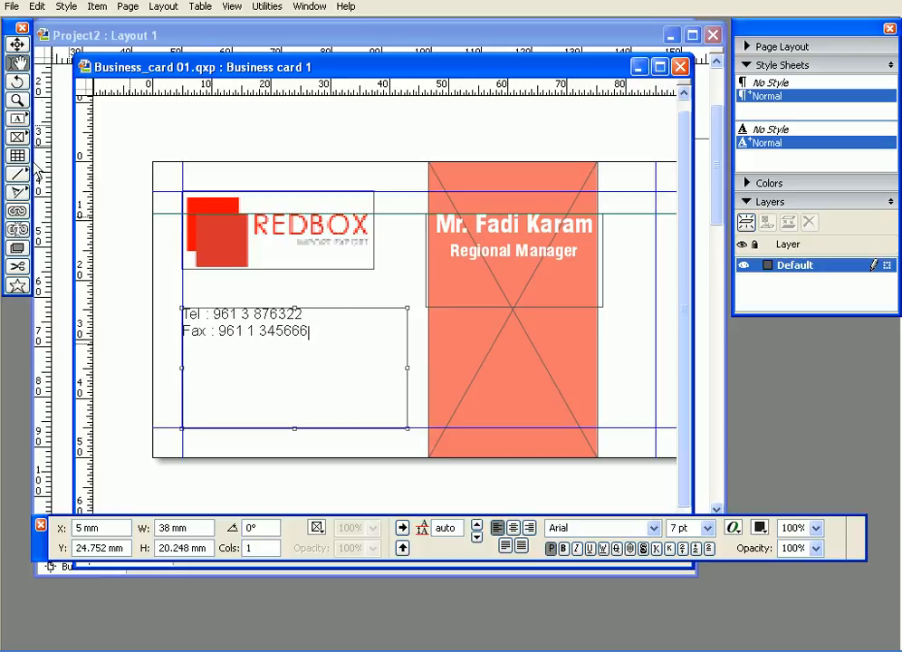
pyautogui.click(17, 100)
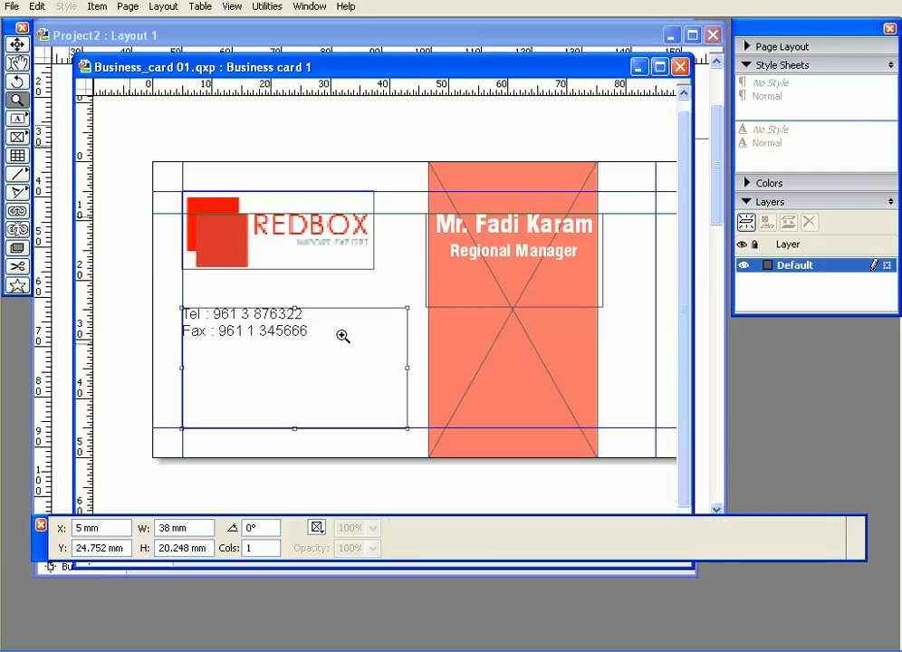
# Step: Zoom in and add spaces before the Tel and Fax colons so they line up
pyautogui.moveTo(164, 258); pyautogui.dragTo(282, 323)
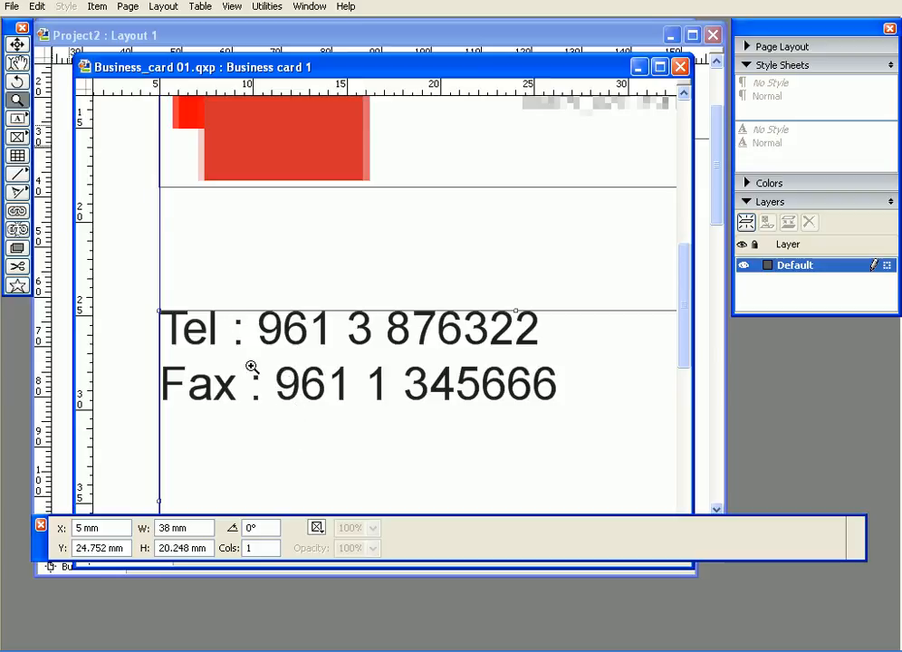
pyautogui.click(17, 62)
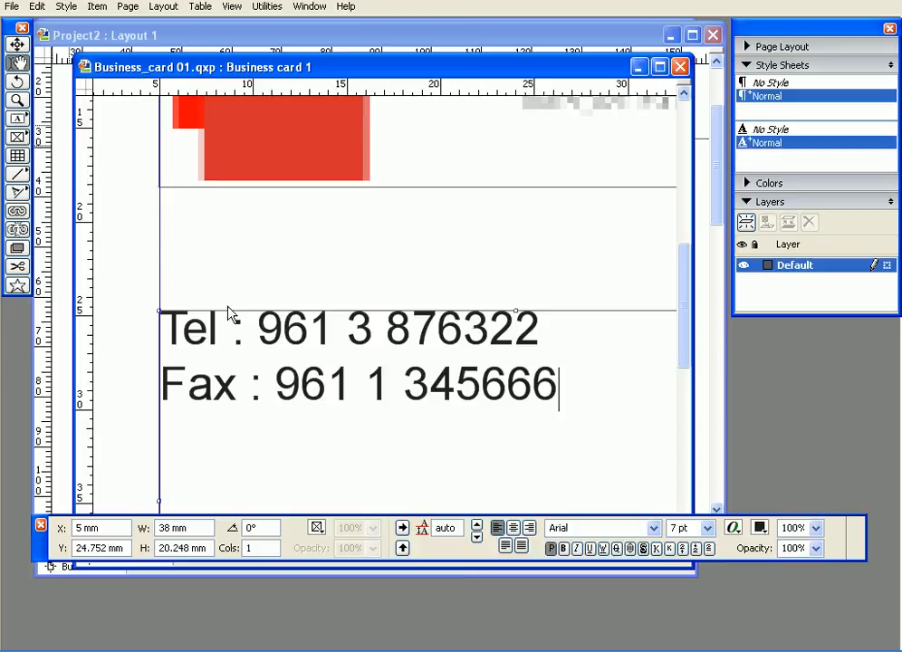
pyautogui.click(236, 328)
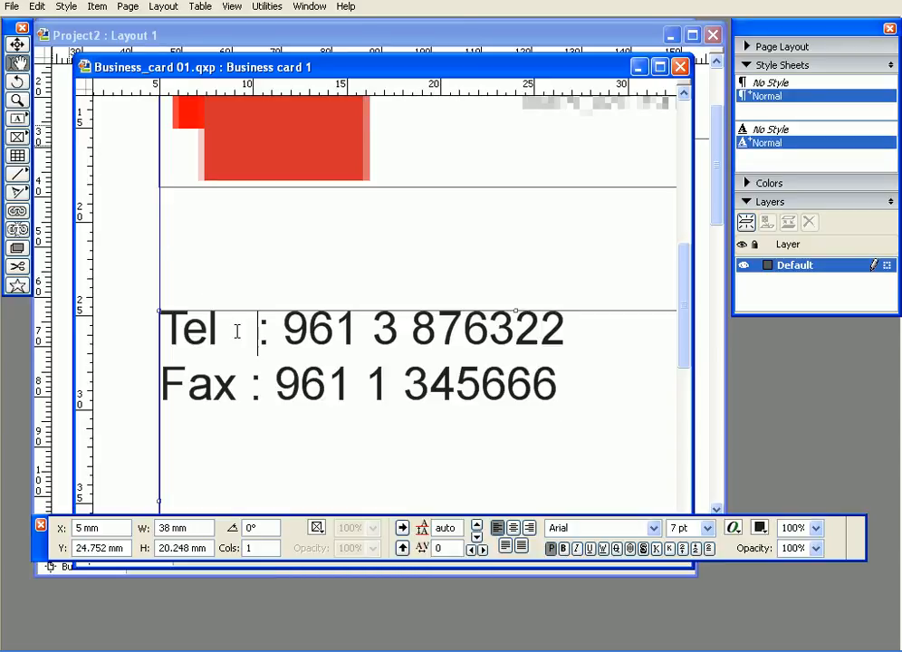
pyautogui.click(250, 385)
pyautogui.click(256, 332)
pyautogui.click(262, 384)
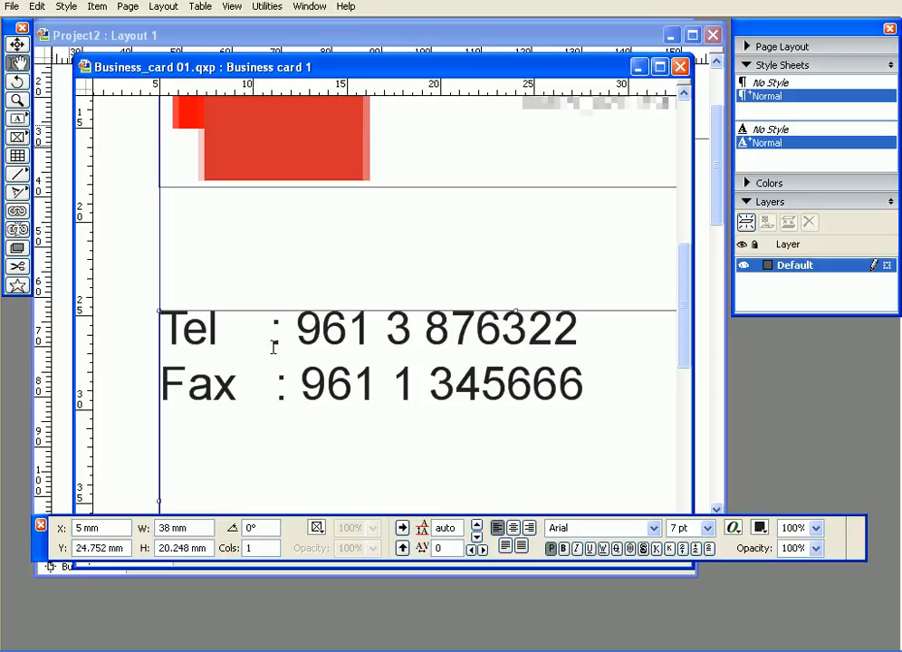
pyautogui.click(269, 333)
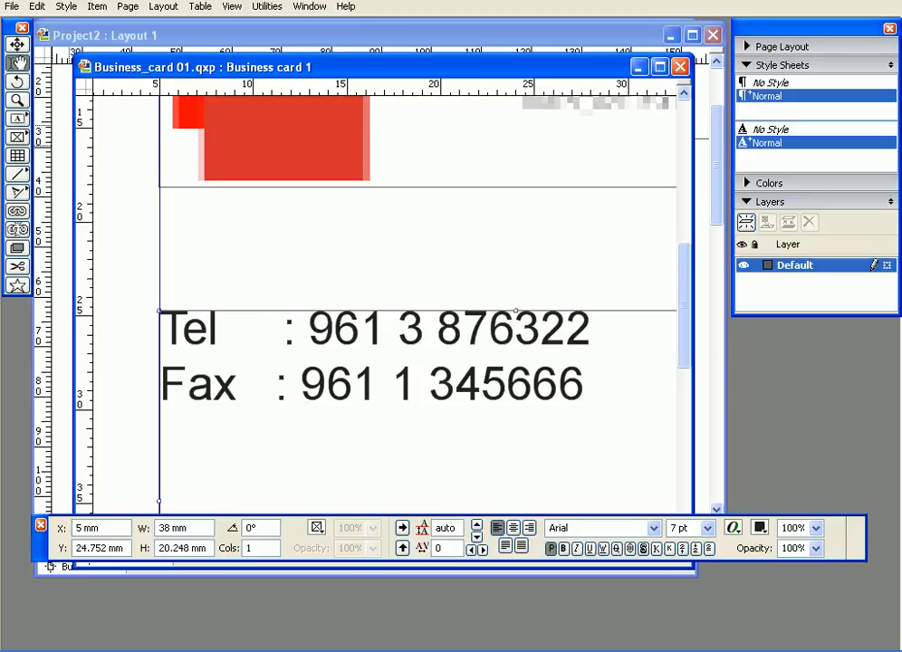
pyautogui.click(269, 386)
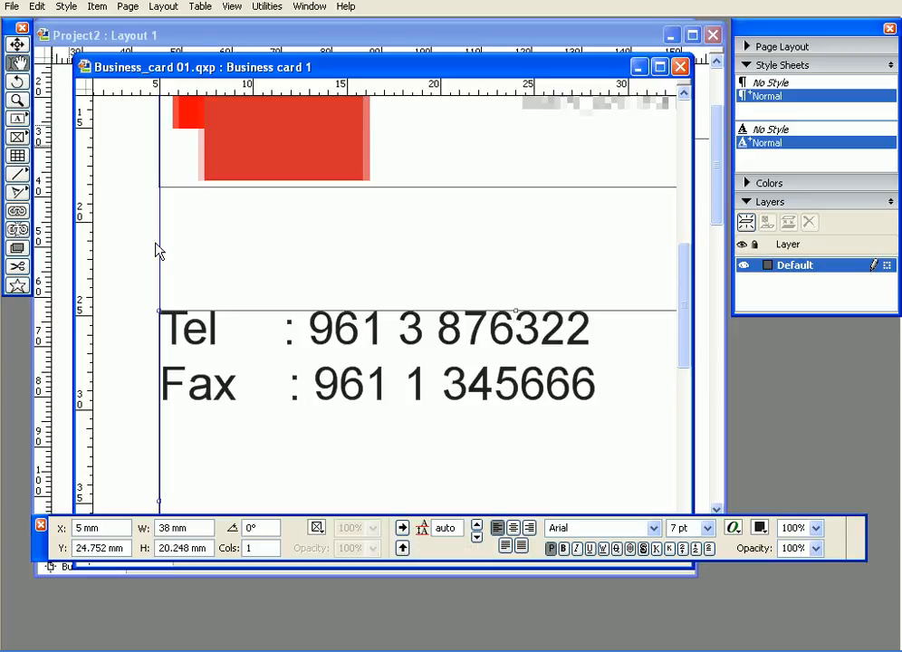
# Step: Zoom back out to view the aligned Tel and Fax contact block
pyautogui.click(17, 44)
pyautogui.hotkey('ctrl', '-')
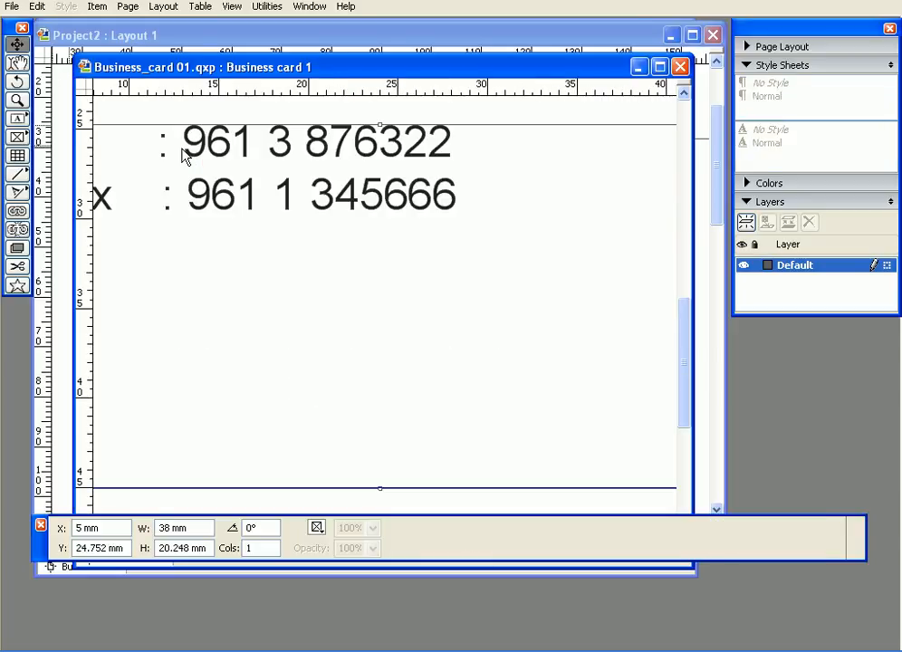
pyautogui.moveTo(245, 243); pyautogui.dragTo(363, 342)
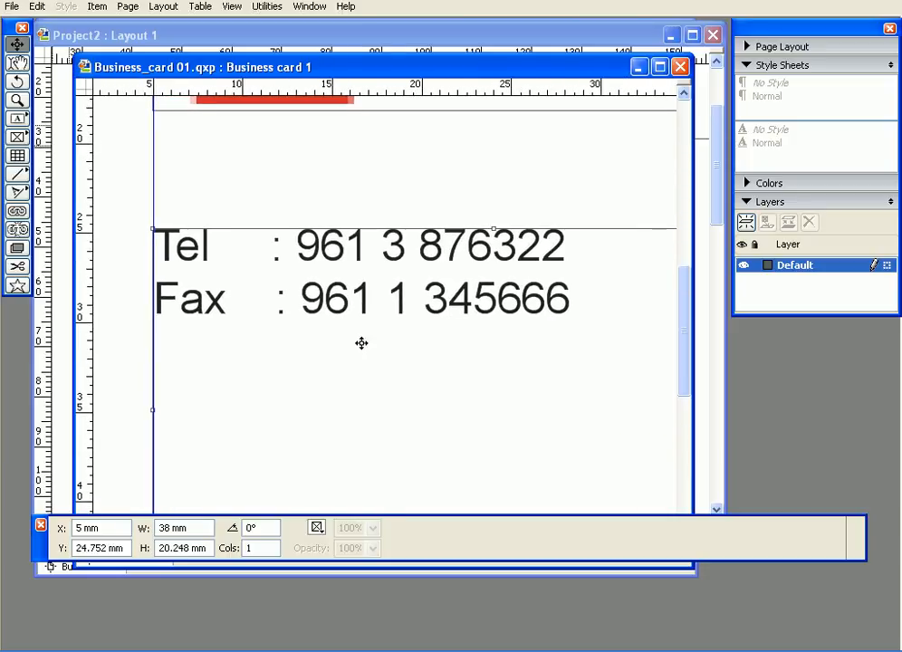